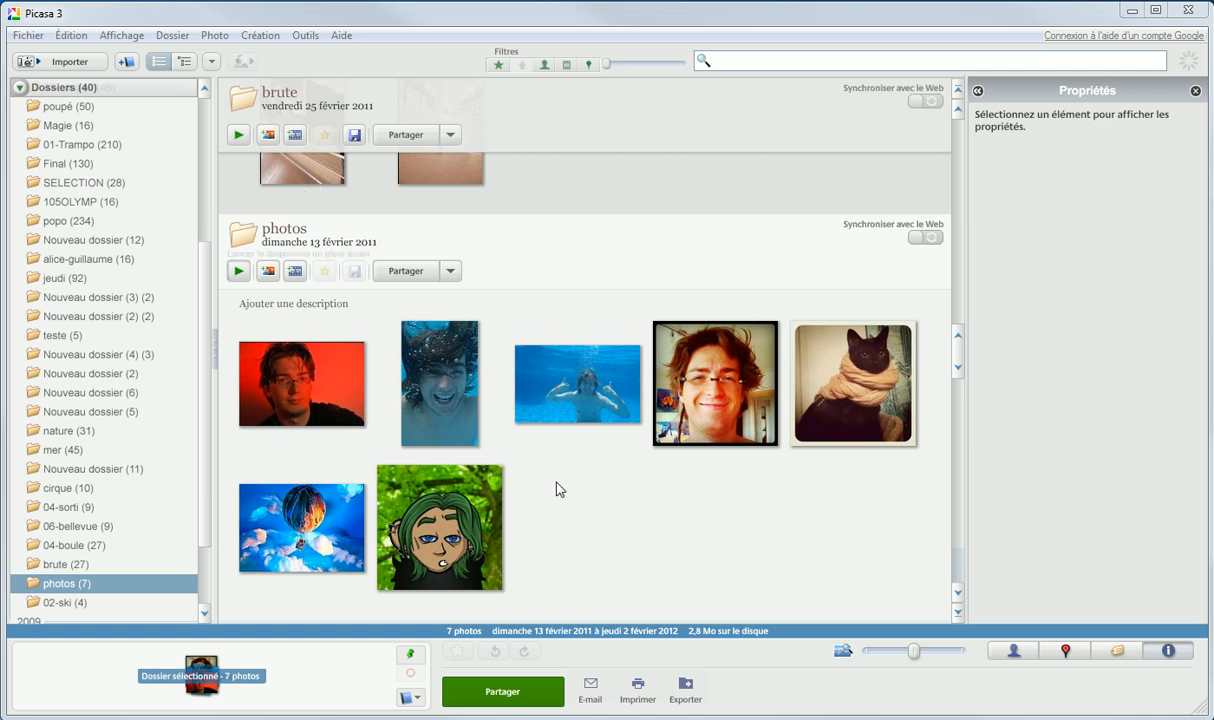
- Select all the photos in the photos folder and start exporting them to a folder
left_click_drag(858, 550, 255, 356)
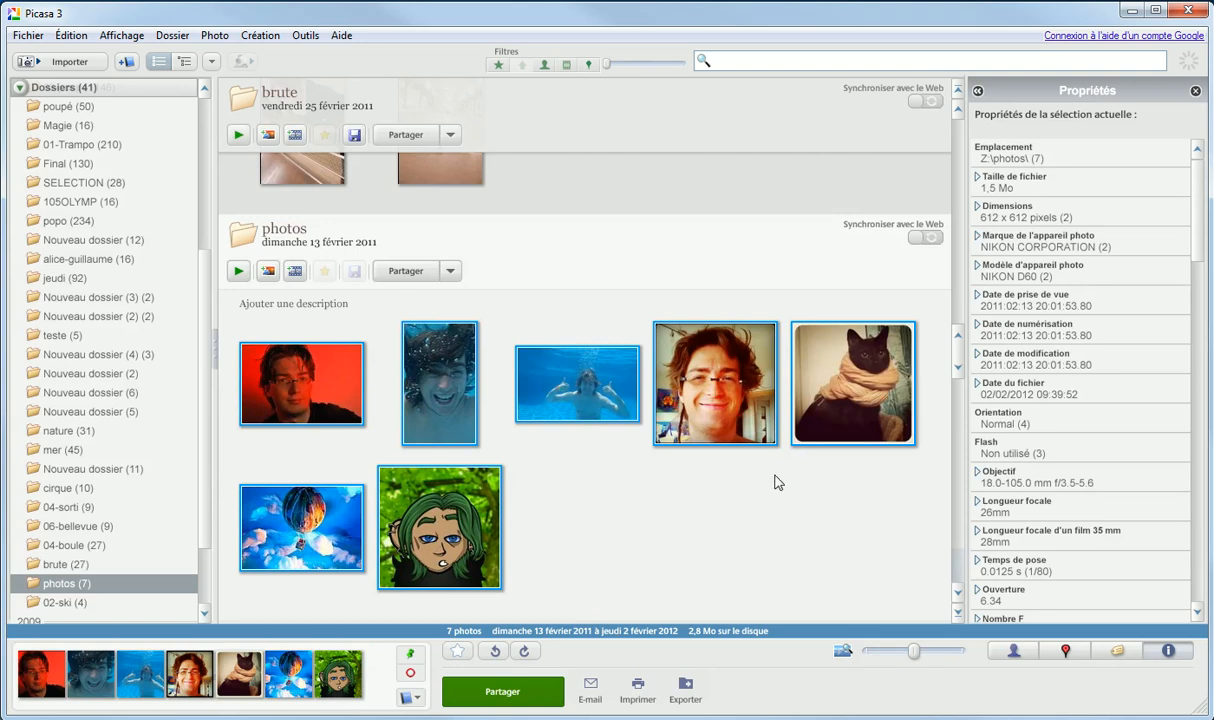
left_click_drag(920, 584, 287, 366)
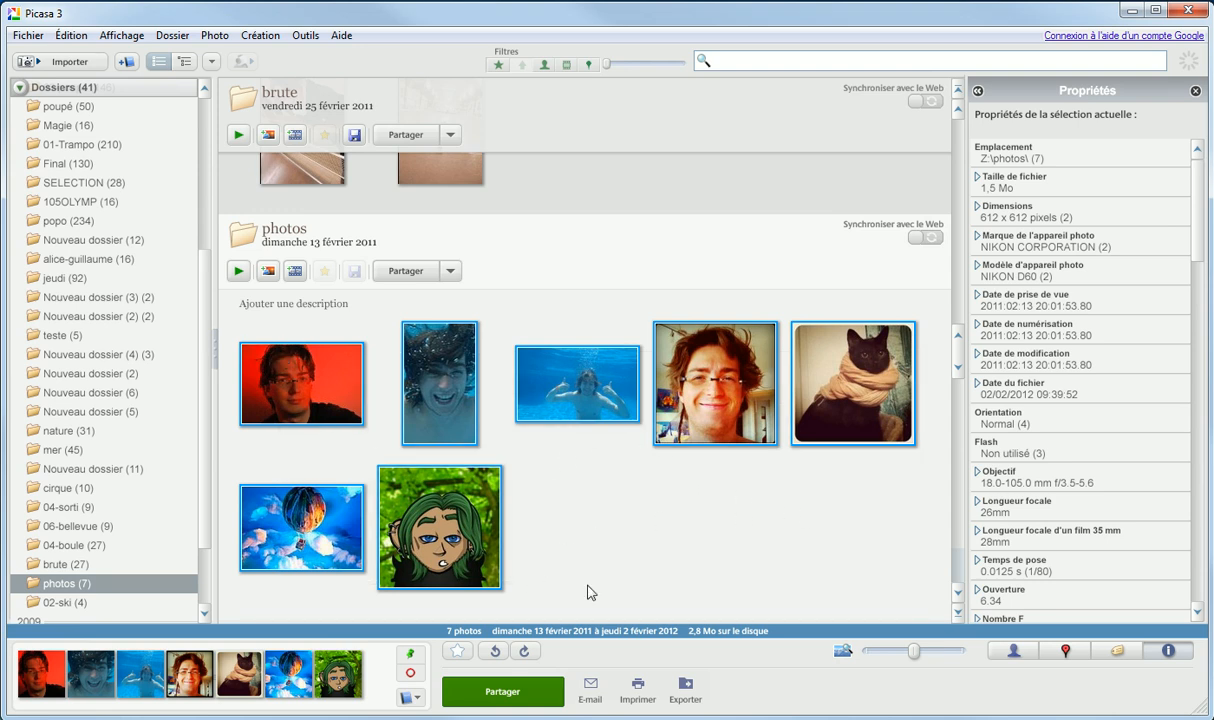
left_click(697, 706)
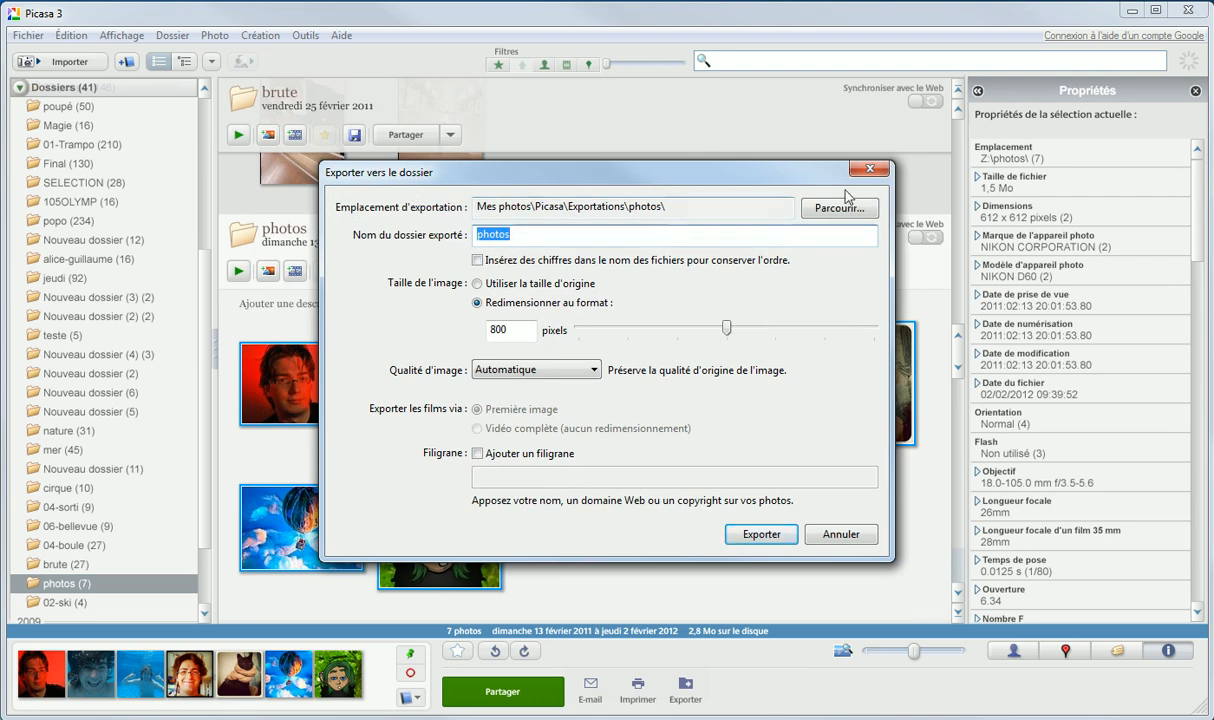
- Try to set the export location to the Mes documents folder under User
left_click(806, 206)
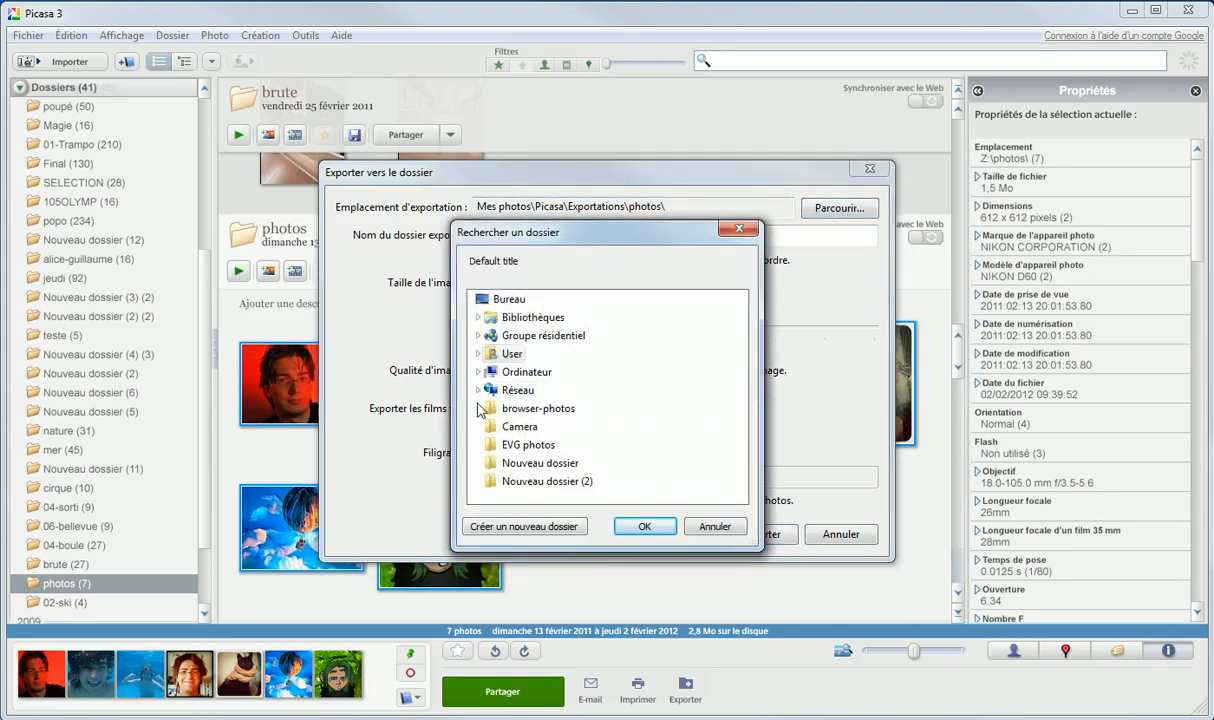
double_click(486, 354)
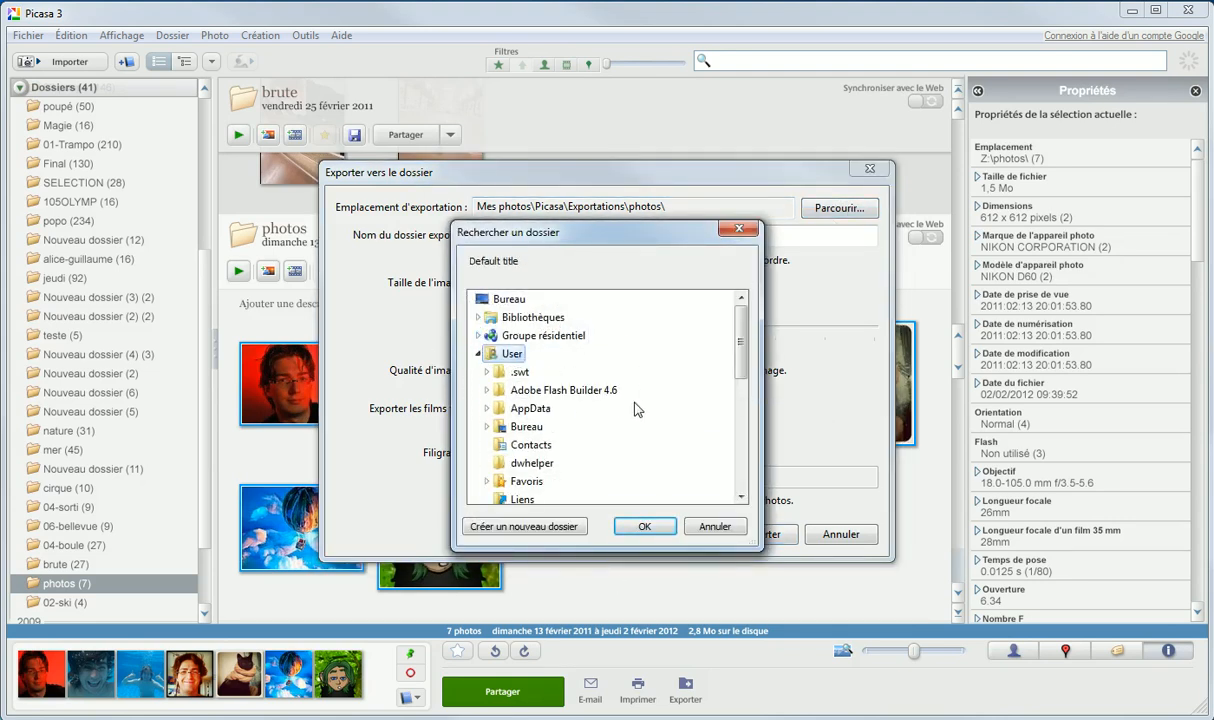
scroll(610, 400, "down", 2)
double_click(548, 371)
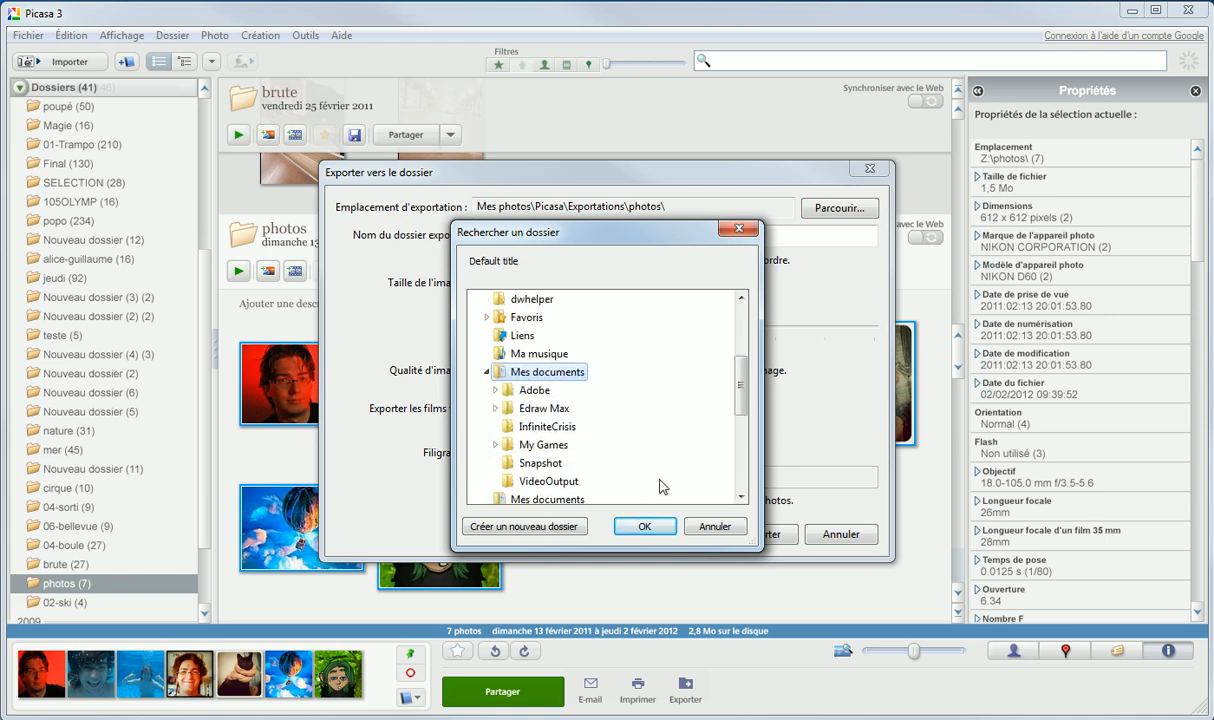
left_click(667, 535)
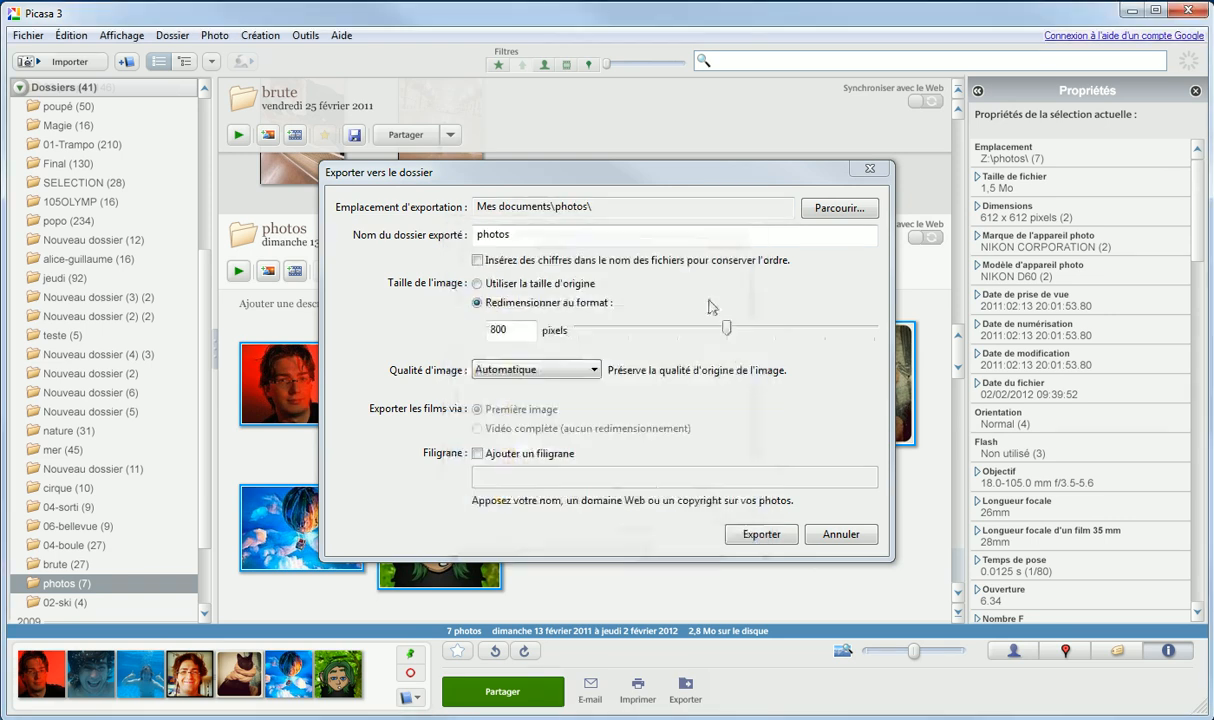
left_click(837, 210)
left_click(652, 518)
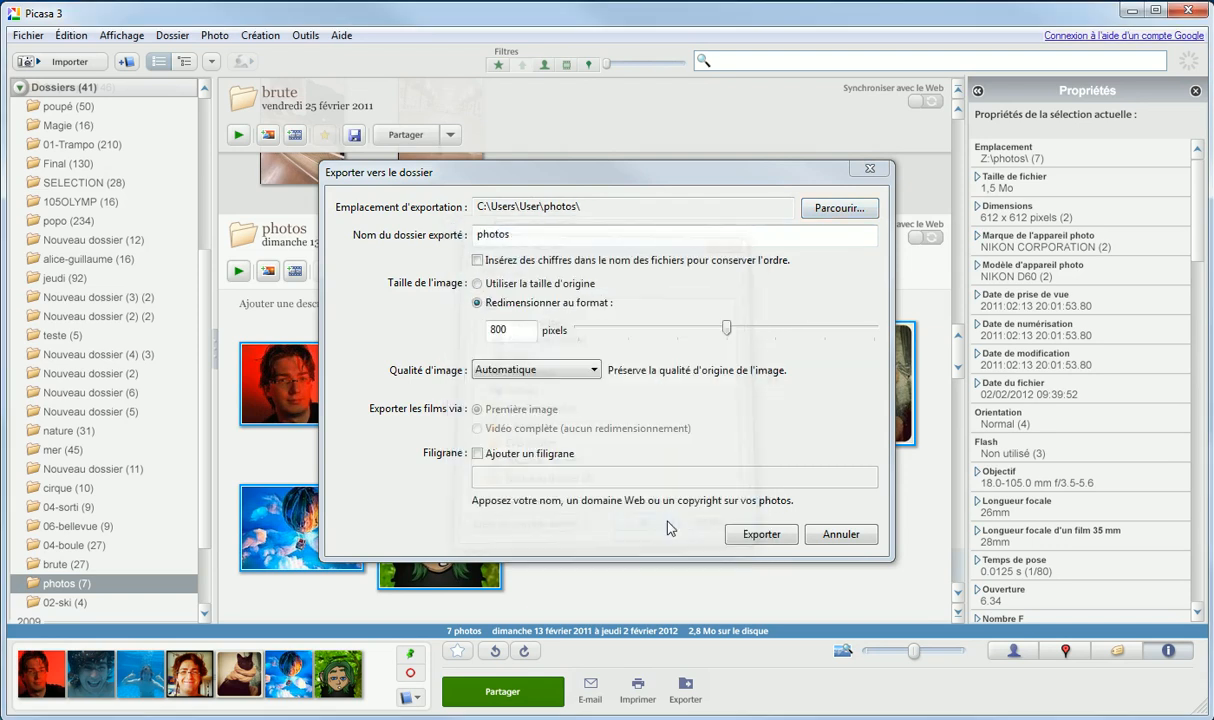
- Replace the exported folder's name with "a"
left_click(449, 234)
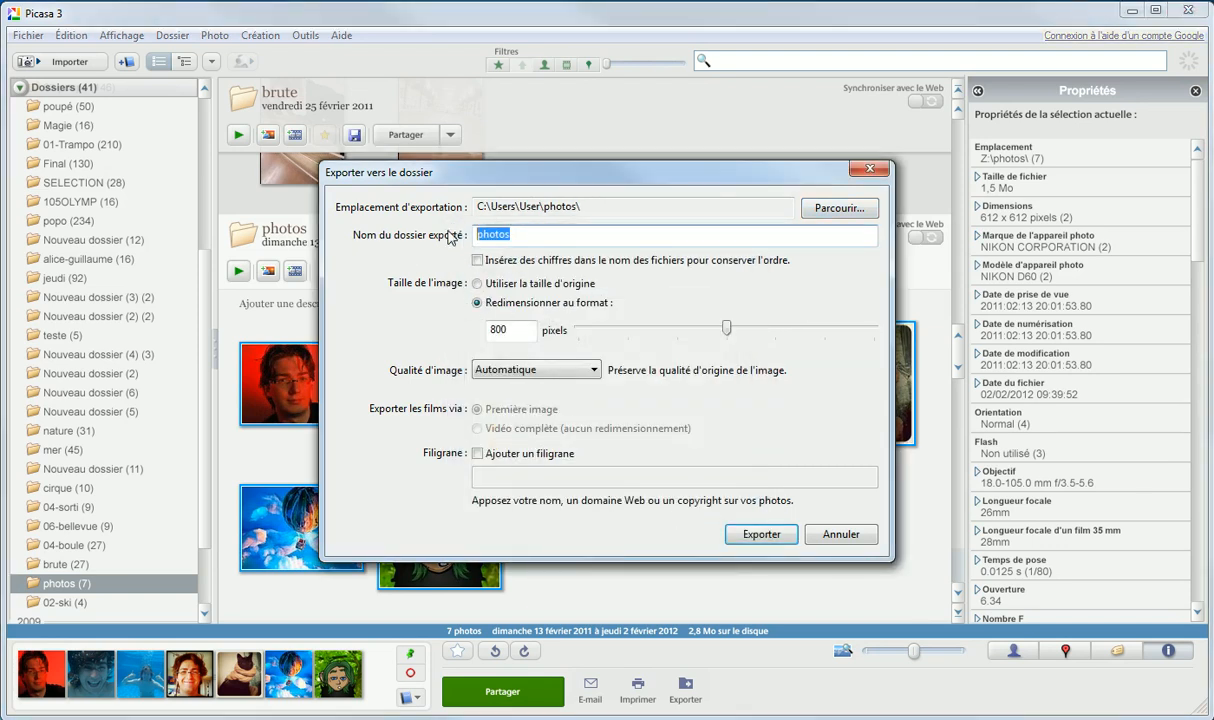
key("BackSpace")
type("a")
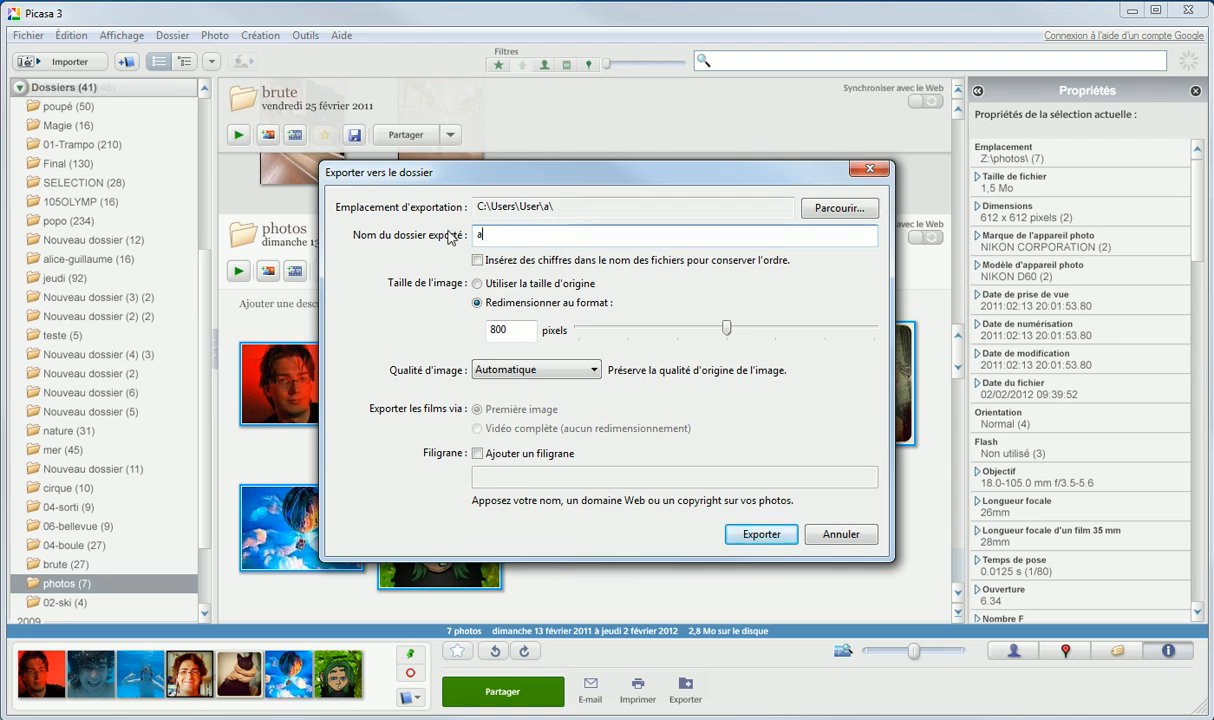
- Set the export location to the Mes documents folder under User
left_click(843, 209)
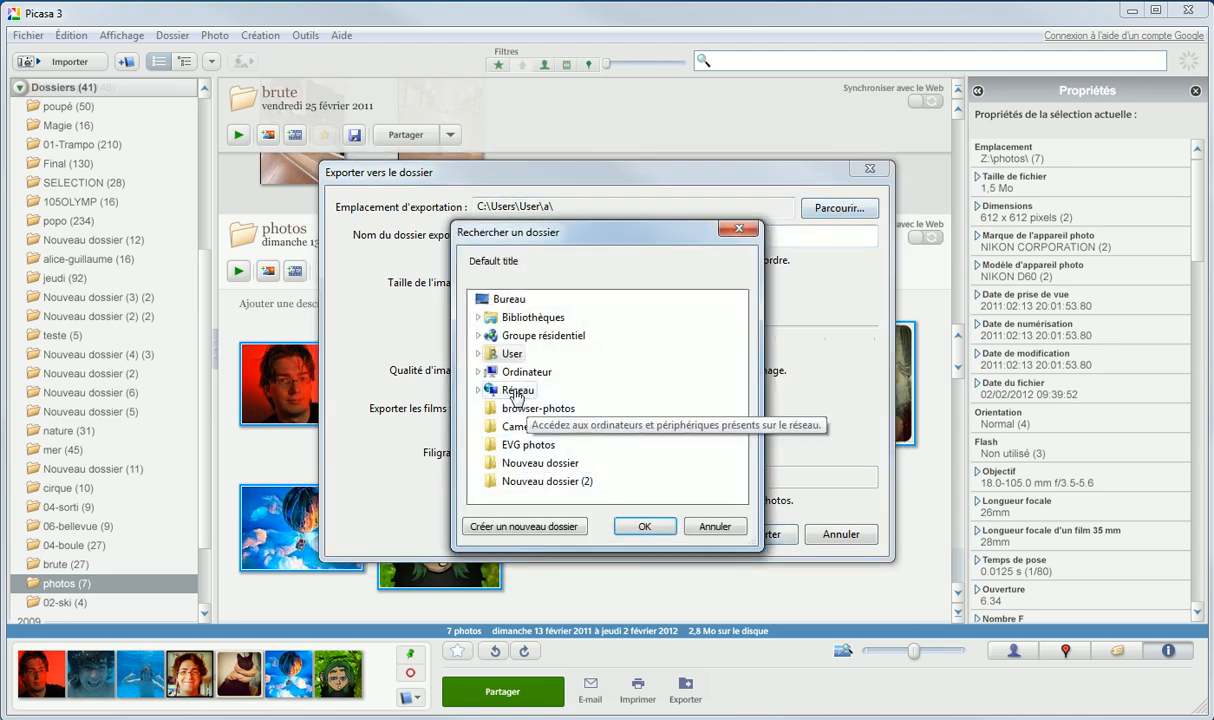
left_click(511, 353)
scroll(567, 476, "down", 1)
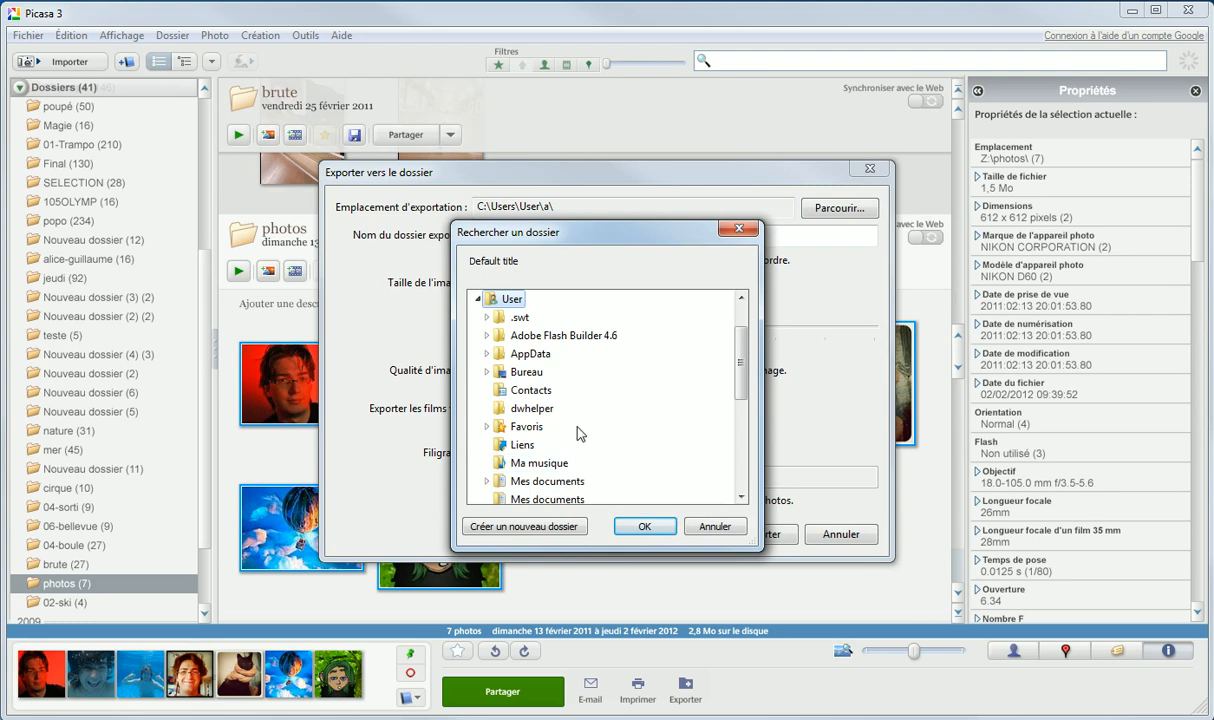
left_click(550, 480)
left_click(645, 526)
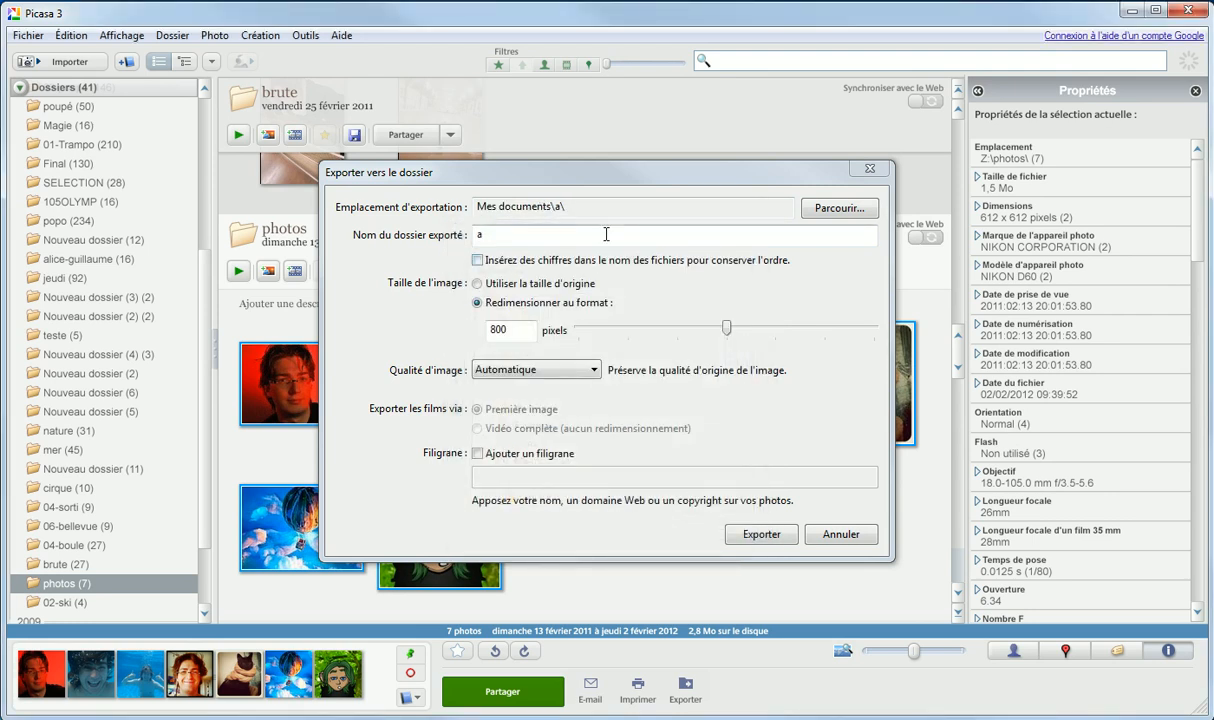
- Complete the exported folder's name as aEnvoyerParMail
left_click(634, 241)
type("EnvoyerEN")
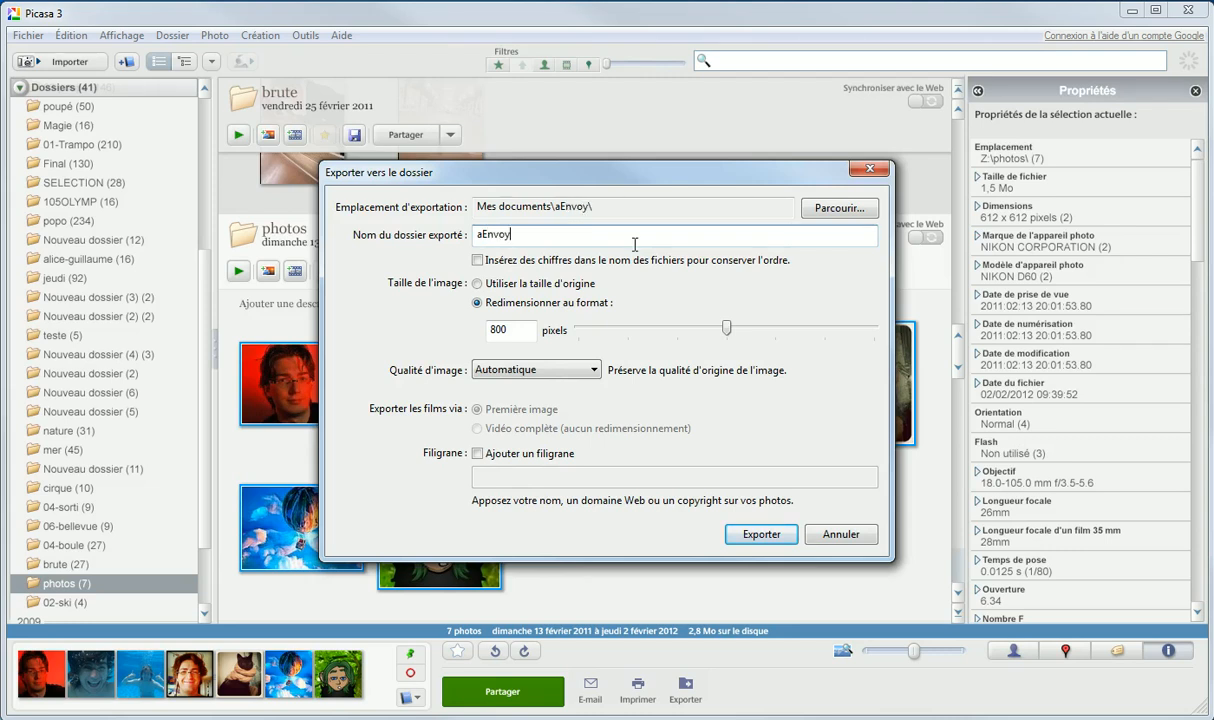
key("BackSpace")
key("BackSpace")
type("ParMail")
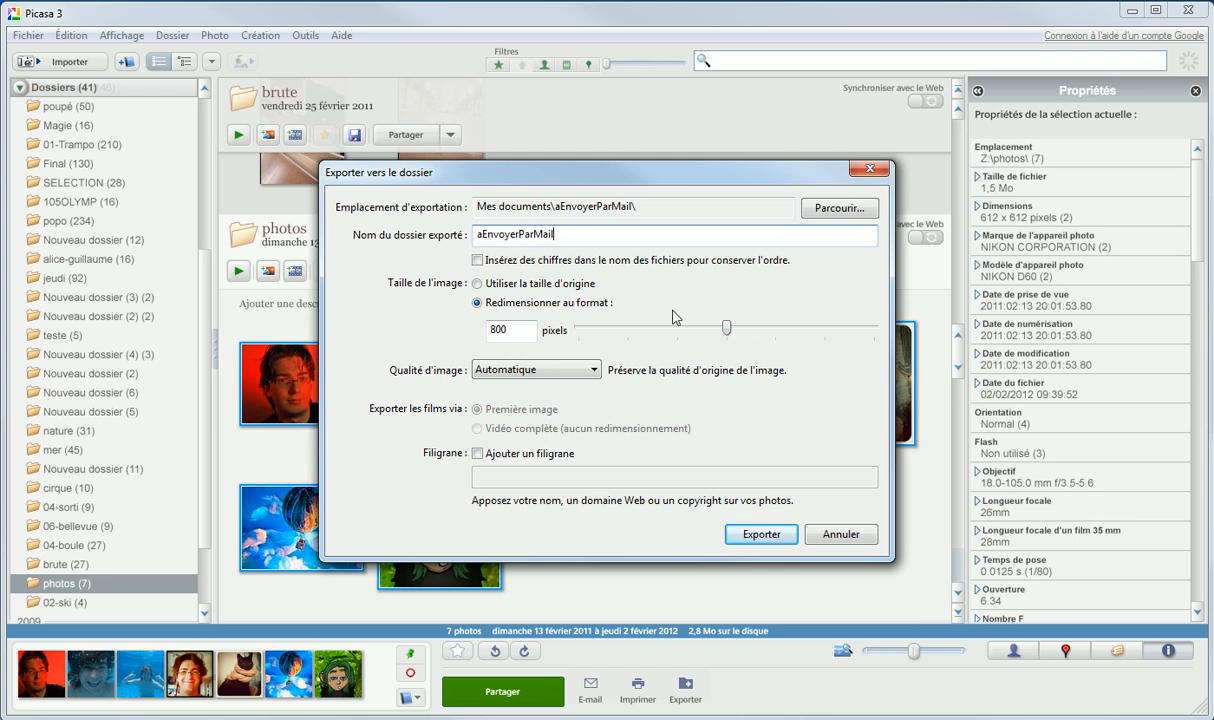
- Set the exported images' resize format to 1024 pixels and keep the image quality on Automatique
left_click_drag(726, 330, 826, 336)
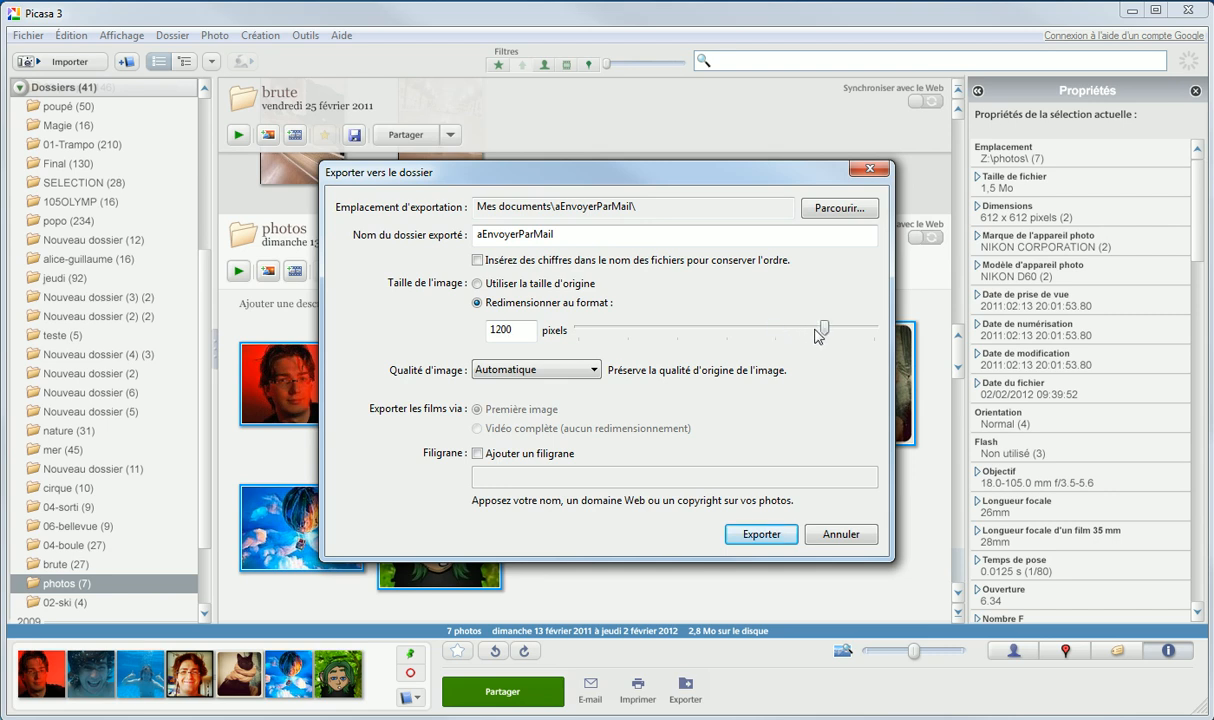
left_click(748, 328)
left_click(731, 329)
left_click(775, 329)
left_click(531, 374)
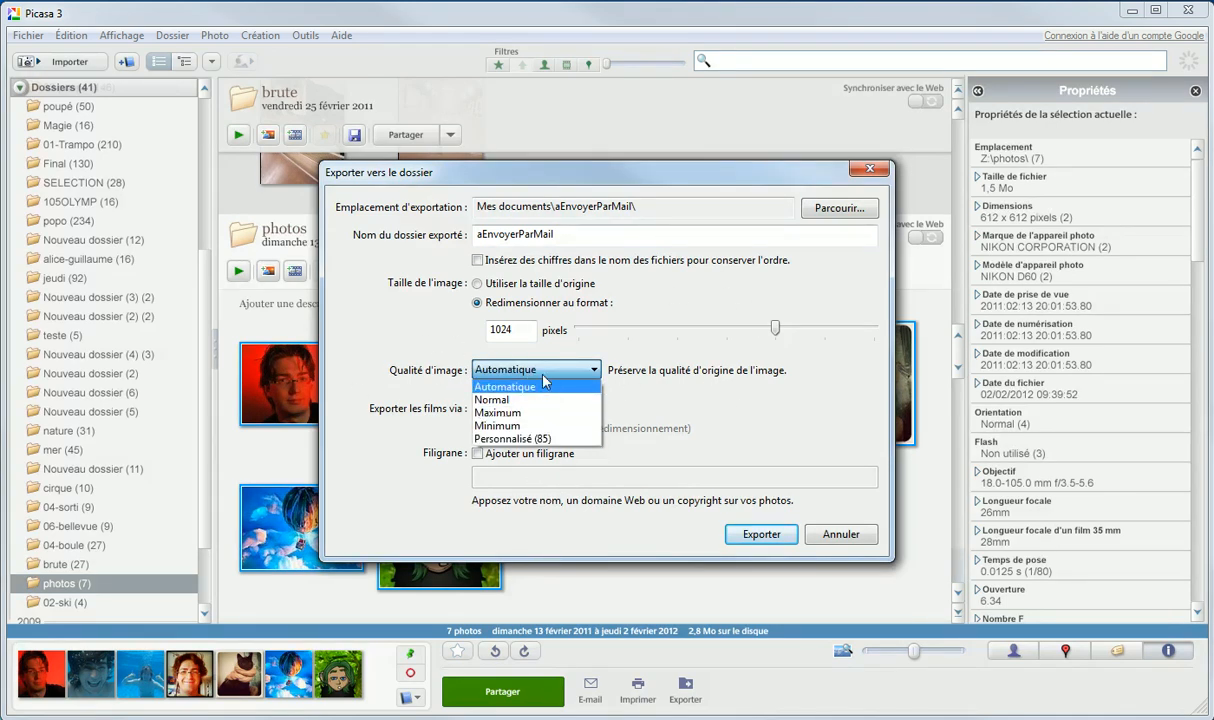
left_click(517, 366)
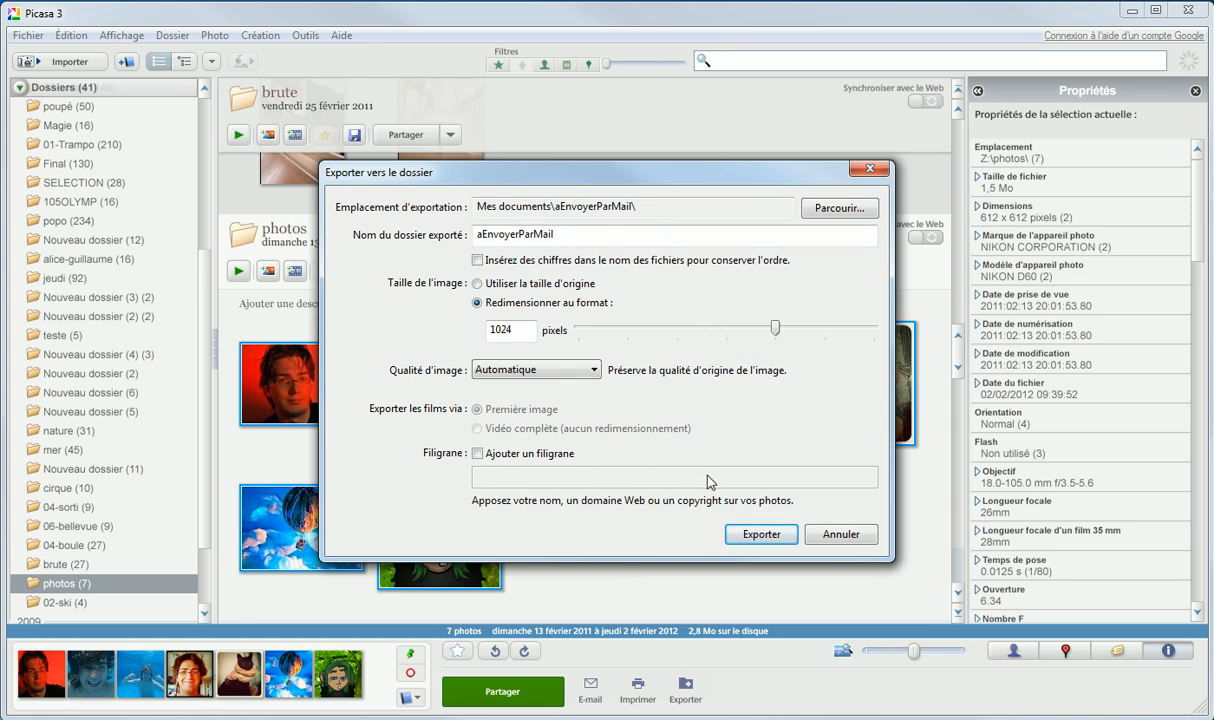
- Export the photos and open the resulting aEnvoyerParMail folder in Mes documents
left_click(762, 535)
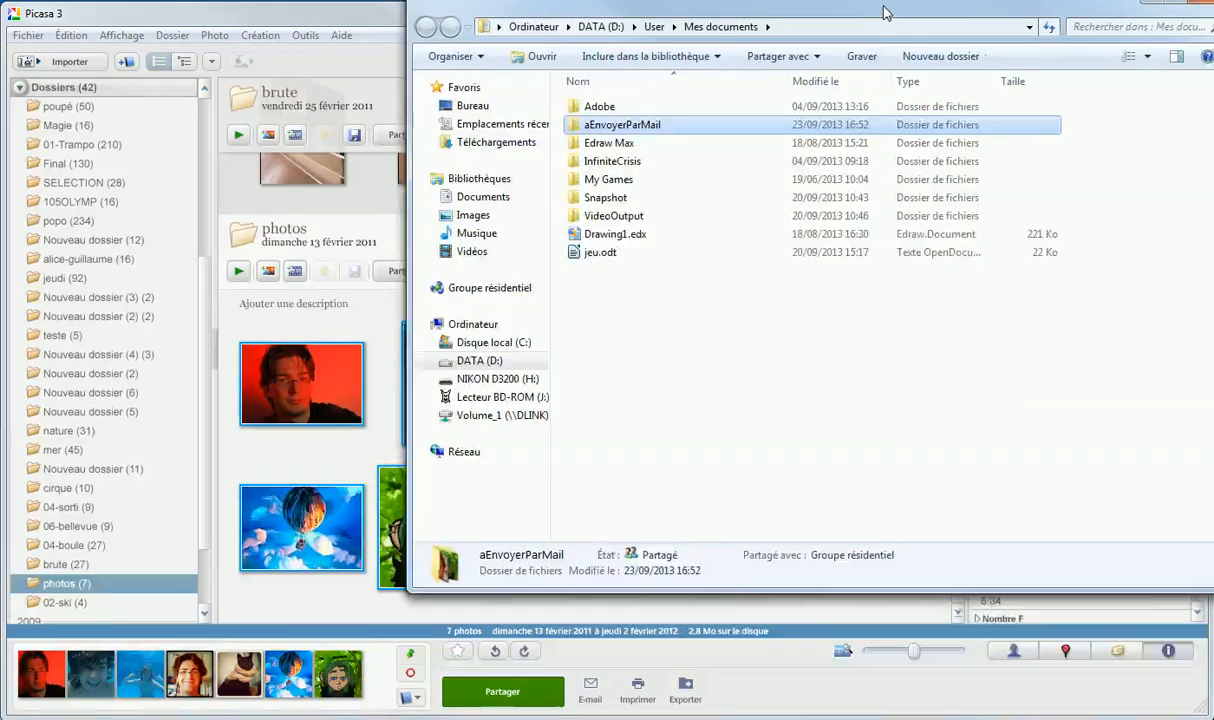
left_click_drag(876, 20, 742, 98)
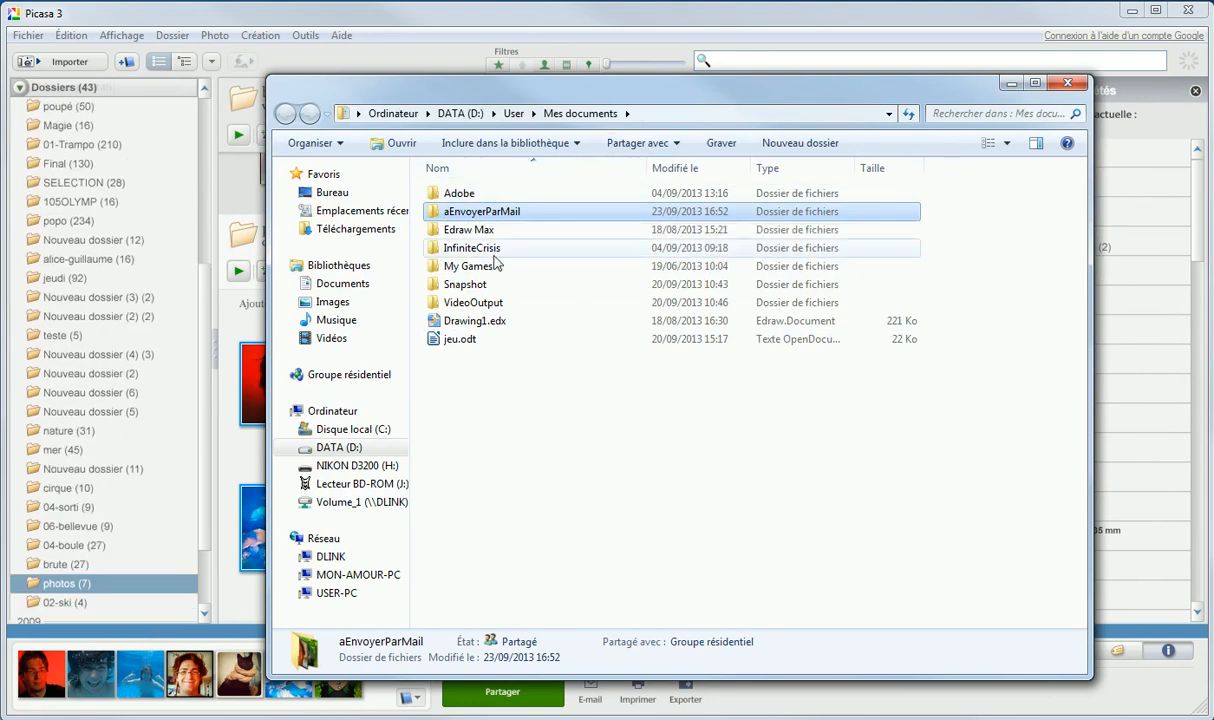
double_click(478, 211)
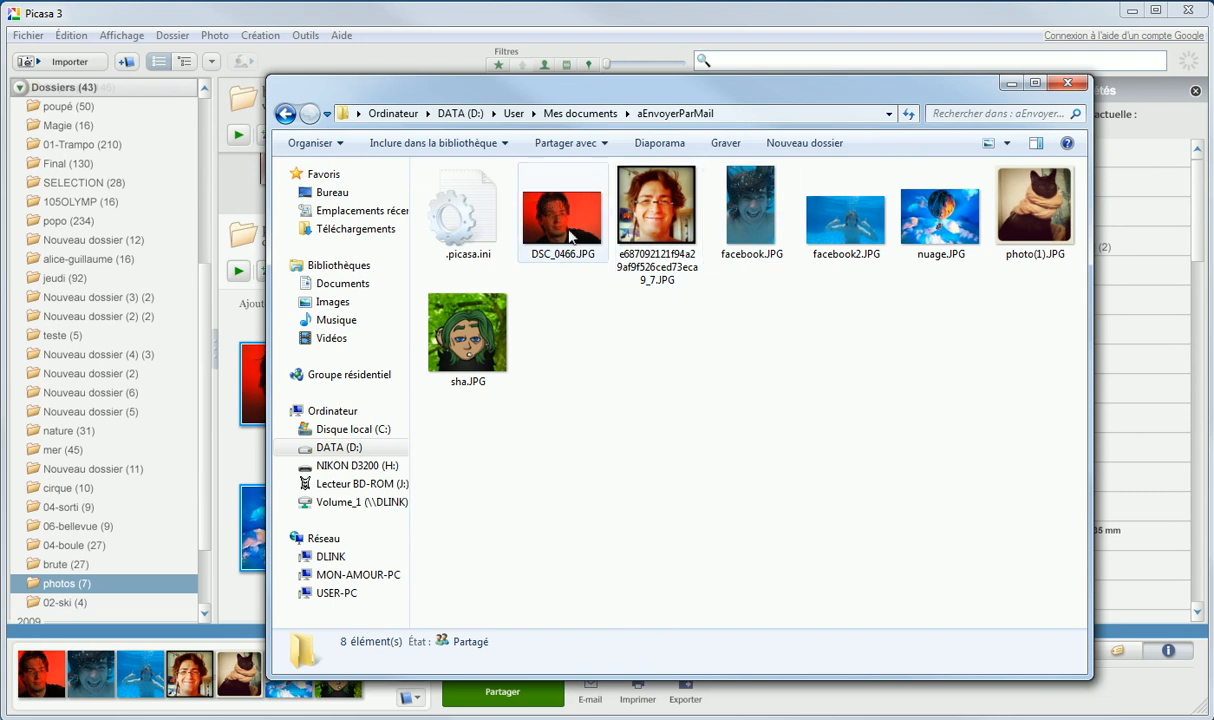
- Check the total size of all the exported JPG files in their file properties, then close the properties
left_click_drag(975, 395, 527, 193)
left_click(452, 332, "ctrl")
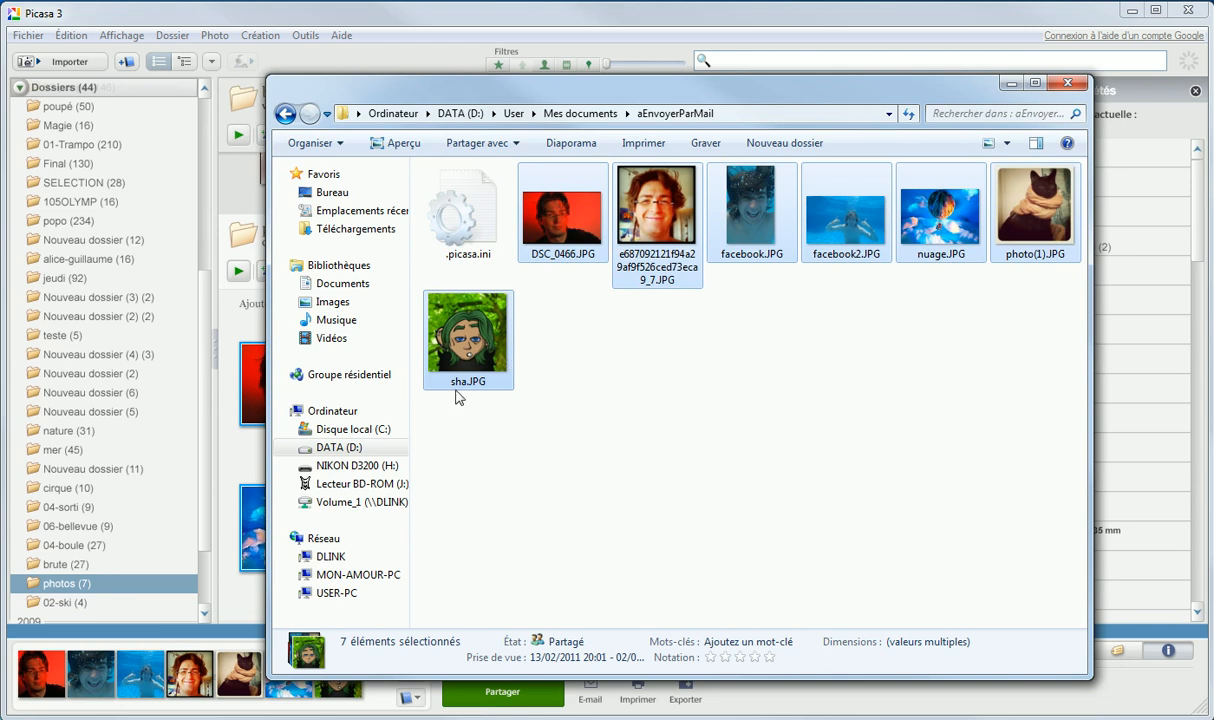
right_click(456, 338)
key("Escape")
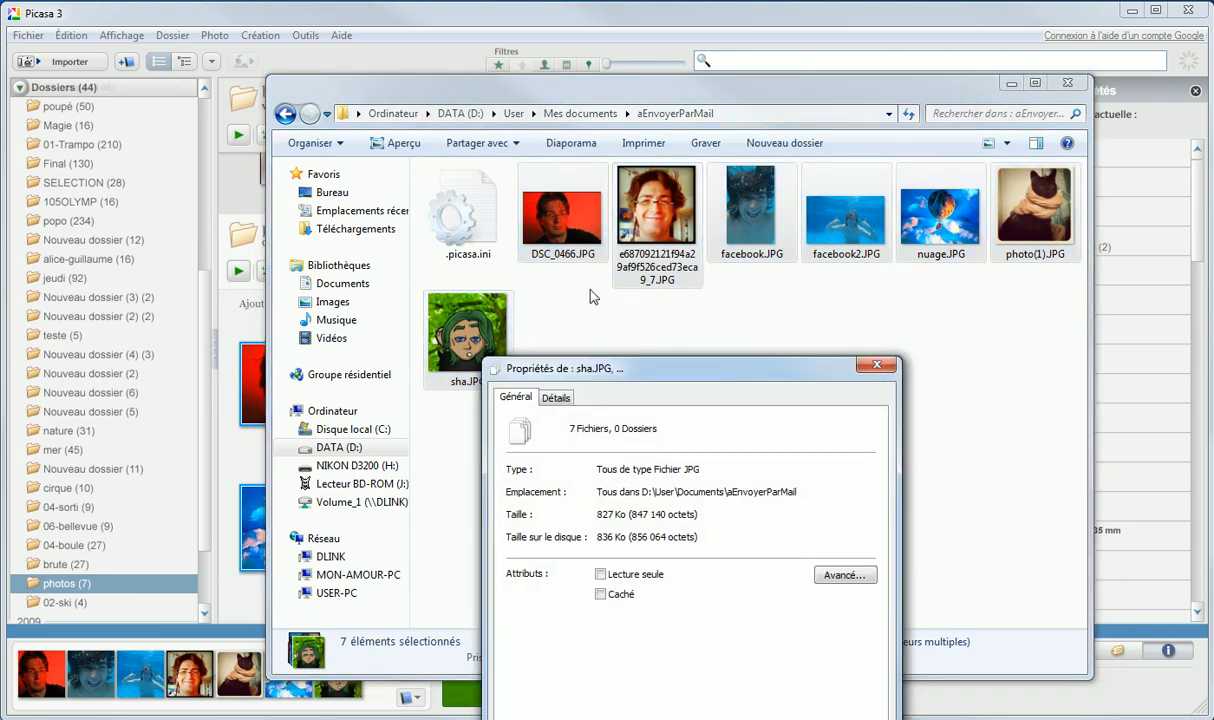
left_click_drag(667, 369, 767, 254)
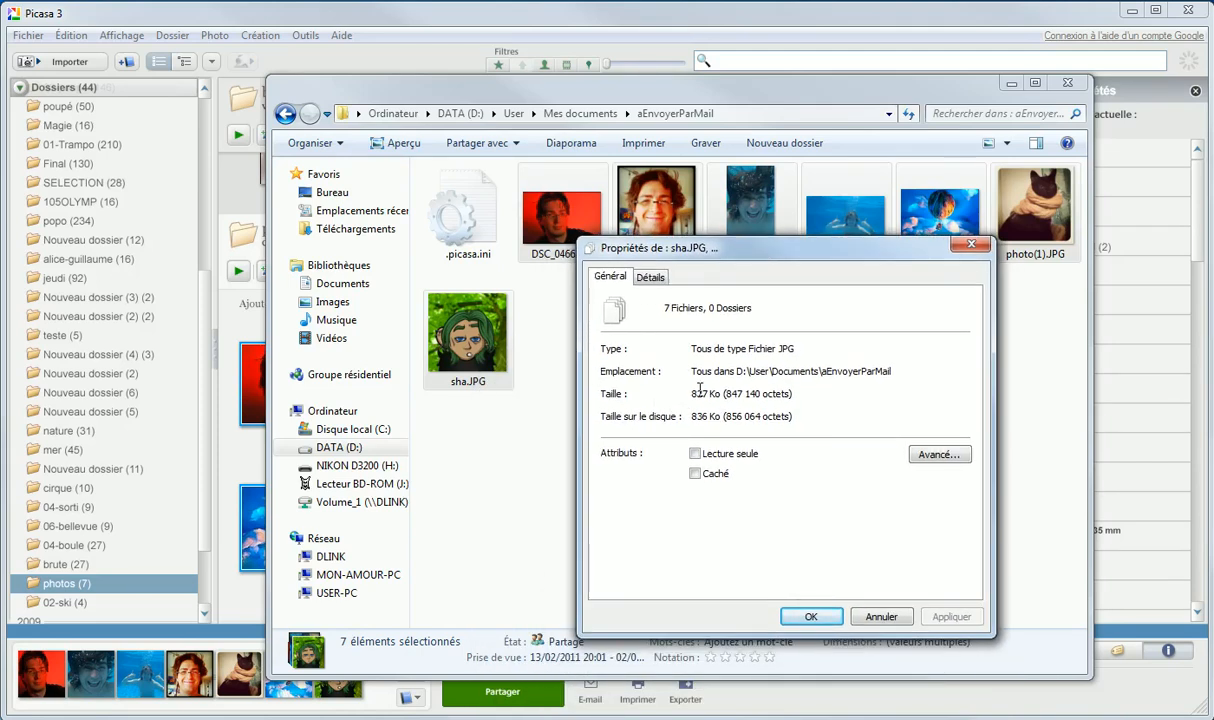
left_click_drag(716, 396, 689, 401)
left_click(702, 396)
left_click(881, 616)
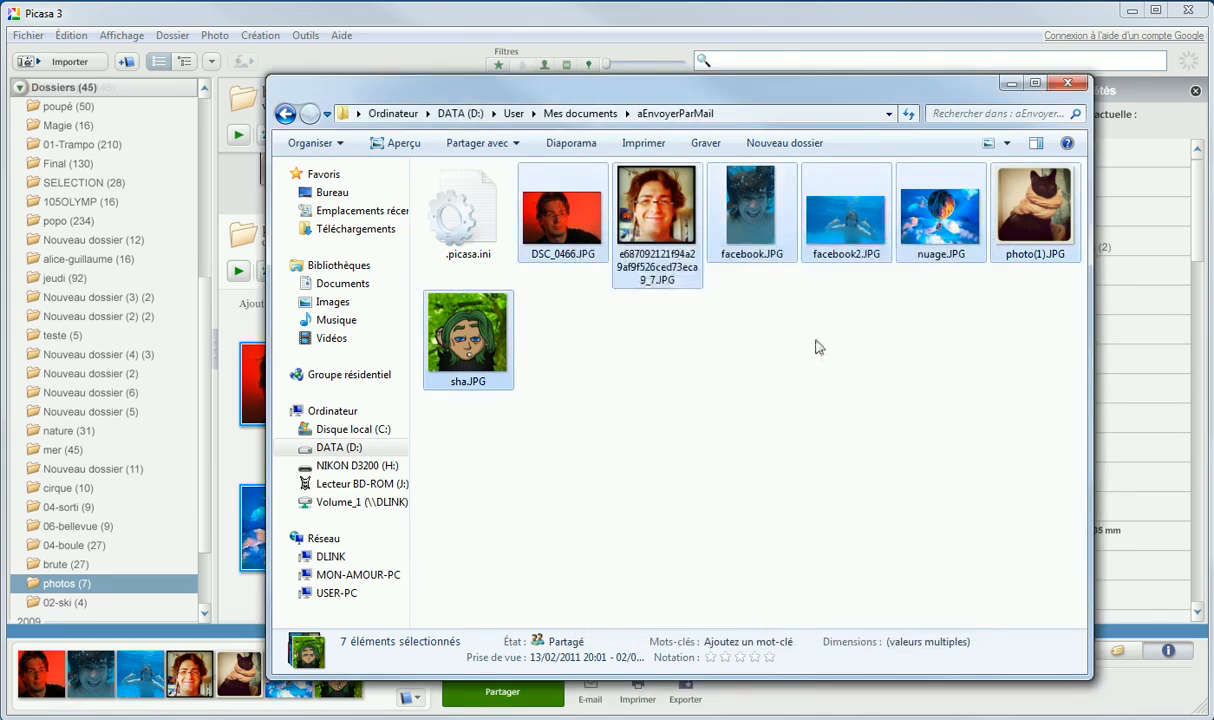
left_click(579, 433)
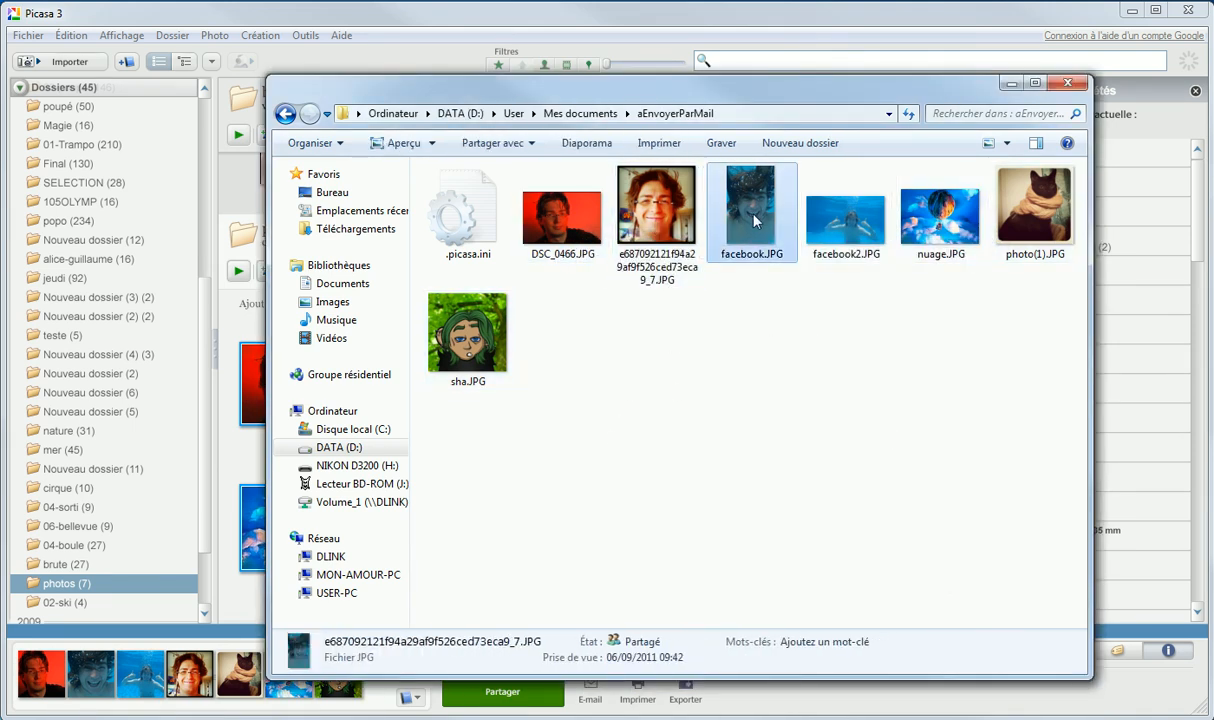
right_click(630, 382)
left_click(440, 400)
left_click_drag(436, 398, 616, 446)
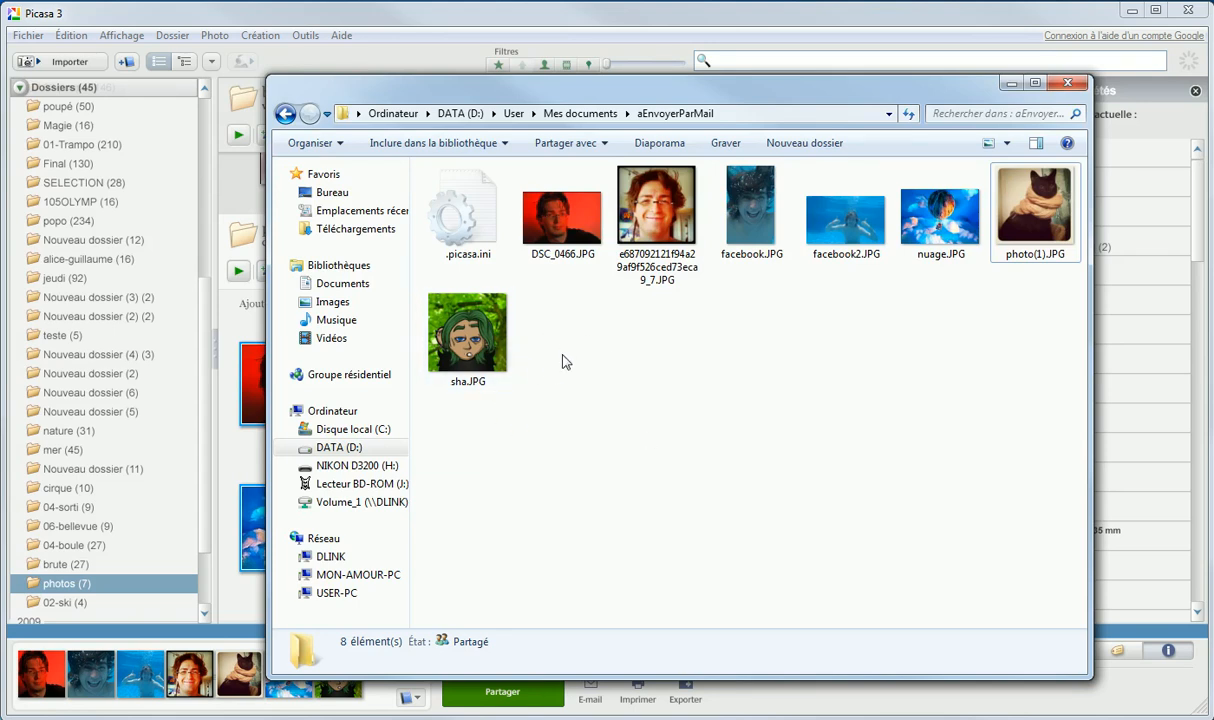
left_click(562, 215)
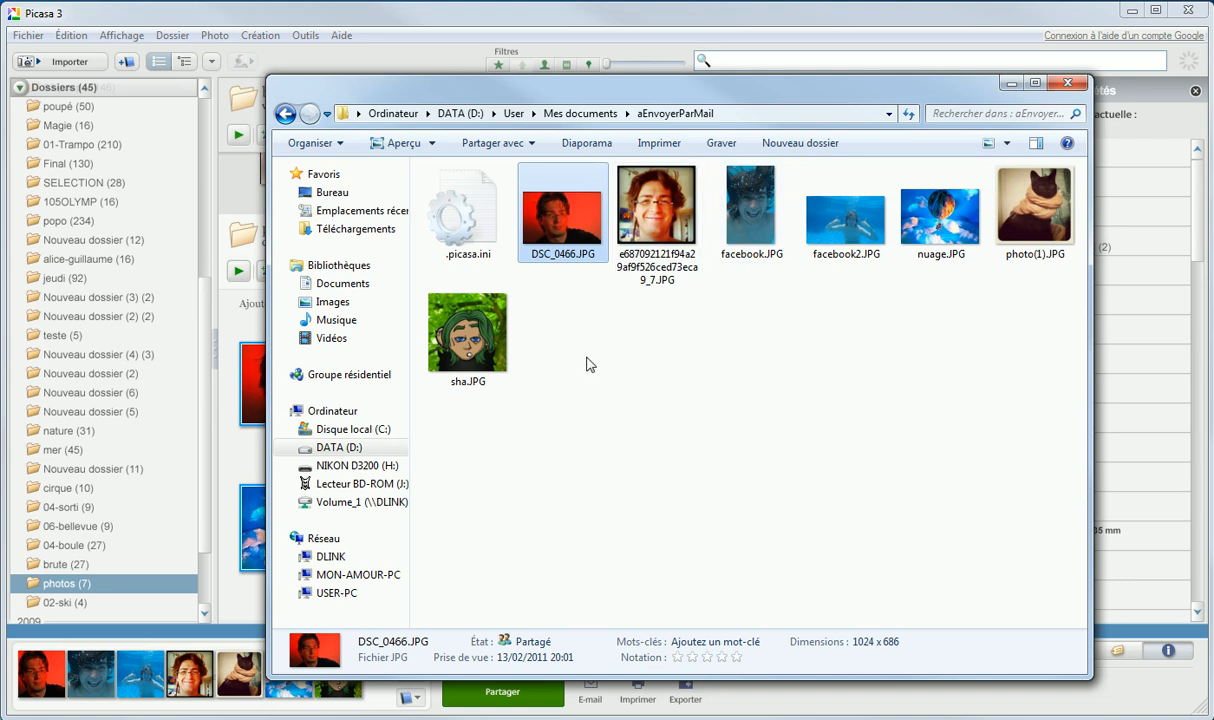
left_click_drag(521, 438, 967, 268)
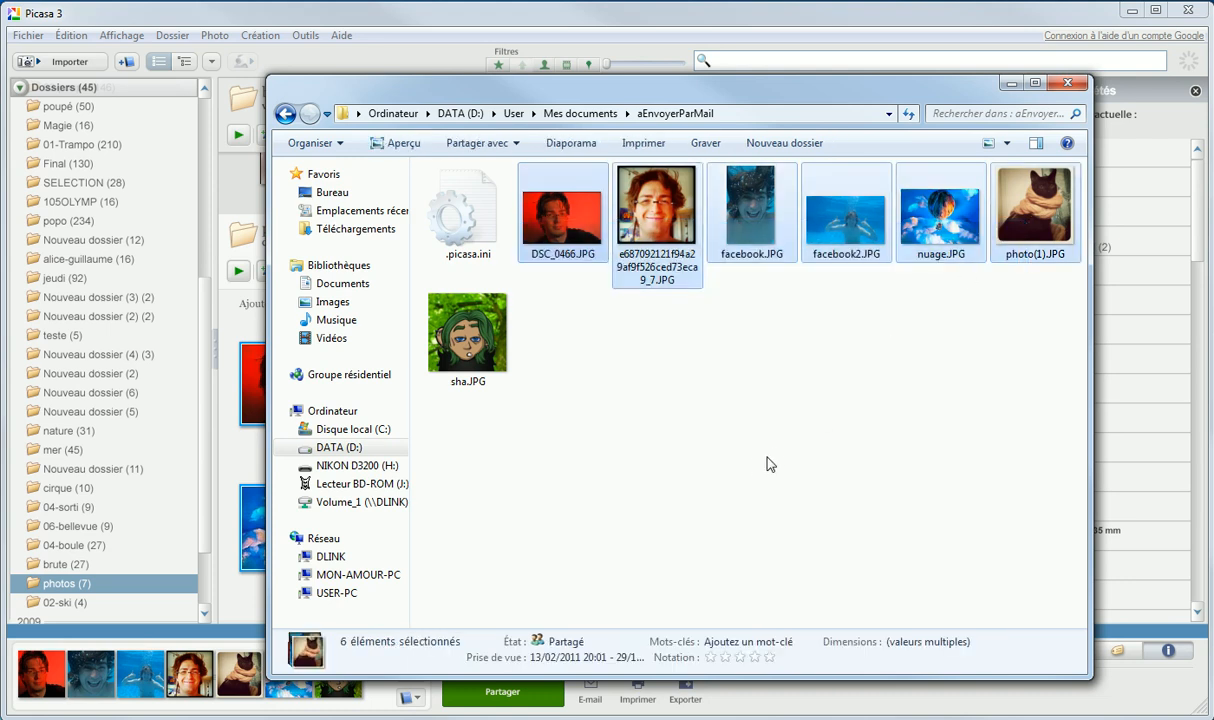
left_click(757, 386)
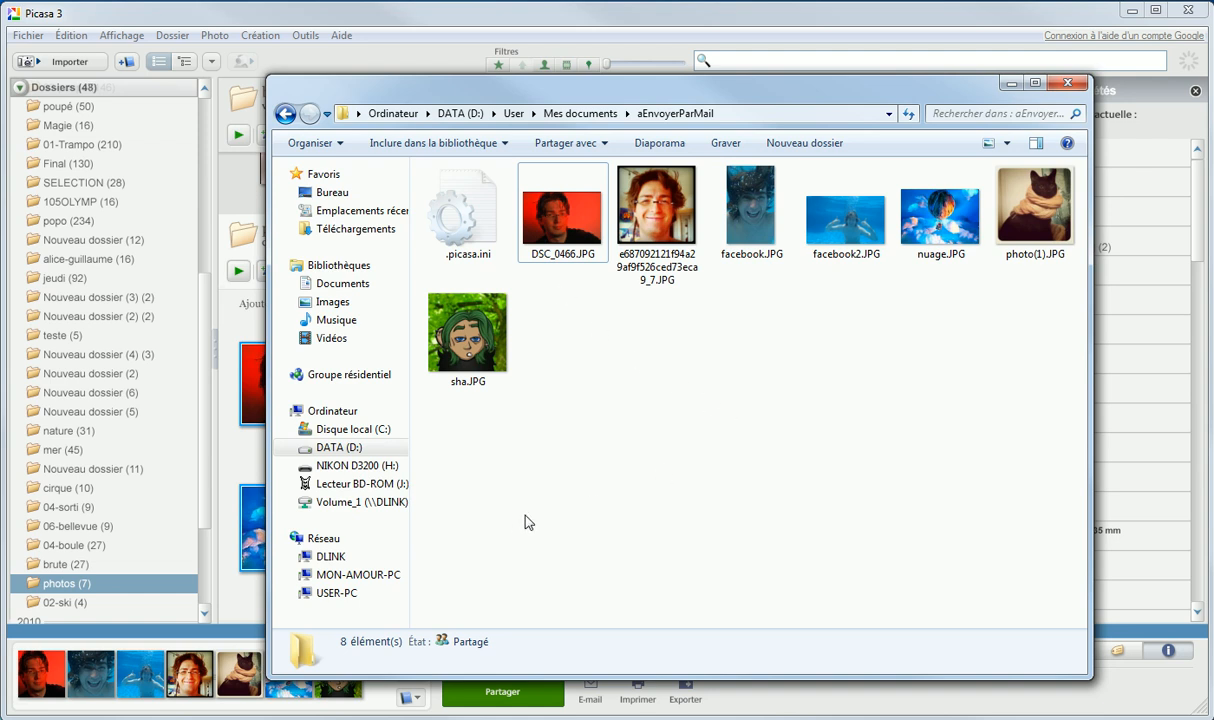
- Select all the files in the aEnvoyerParMail folder and open the 7-Zip settings for adding them to an archive
left_click_drag(461, 461, 1066, 222)
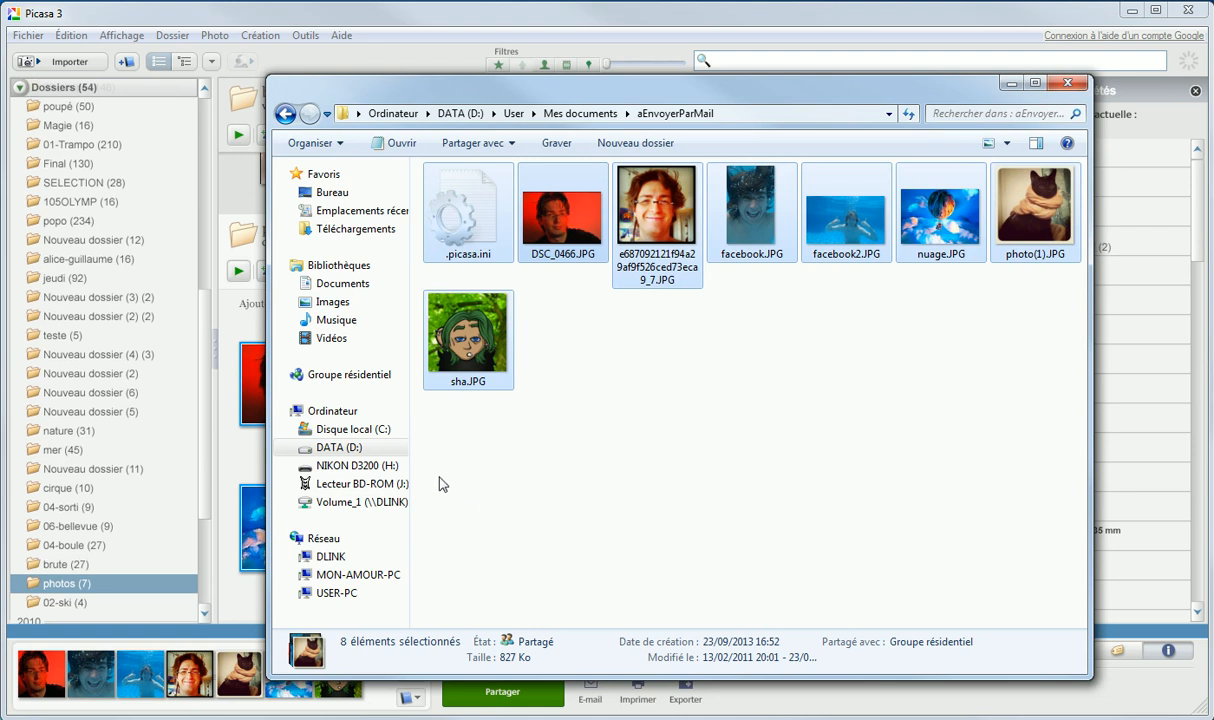
right_click(450, 349)
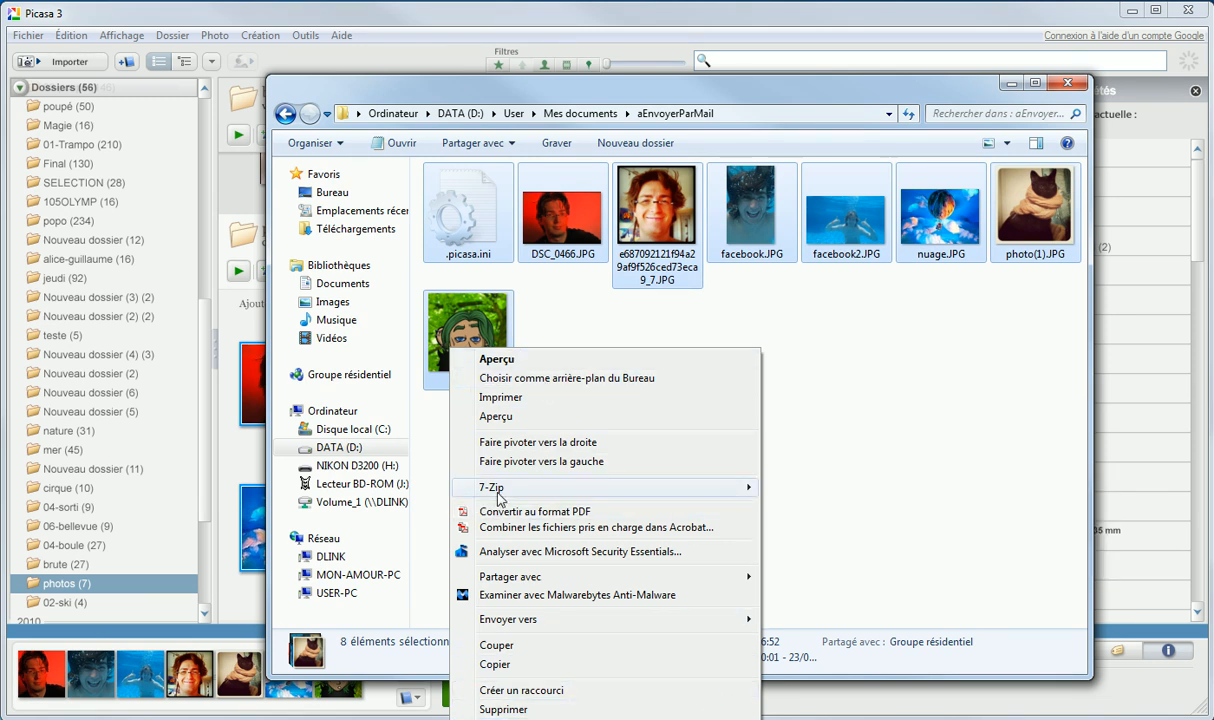
mouse_move(499, 497)
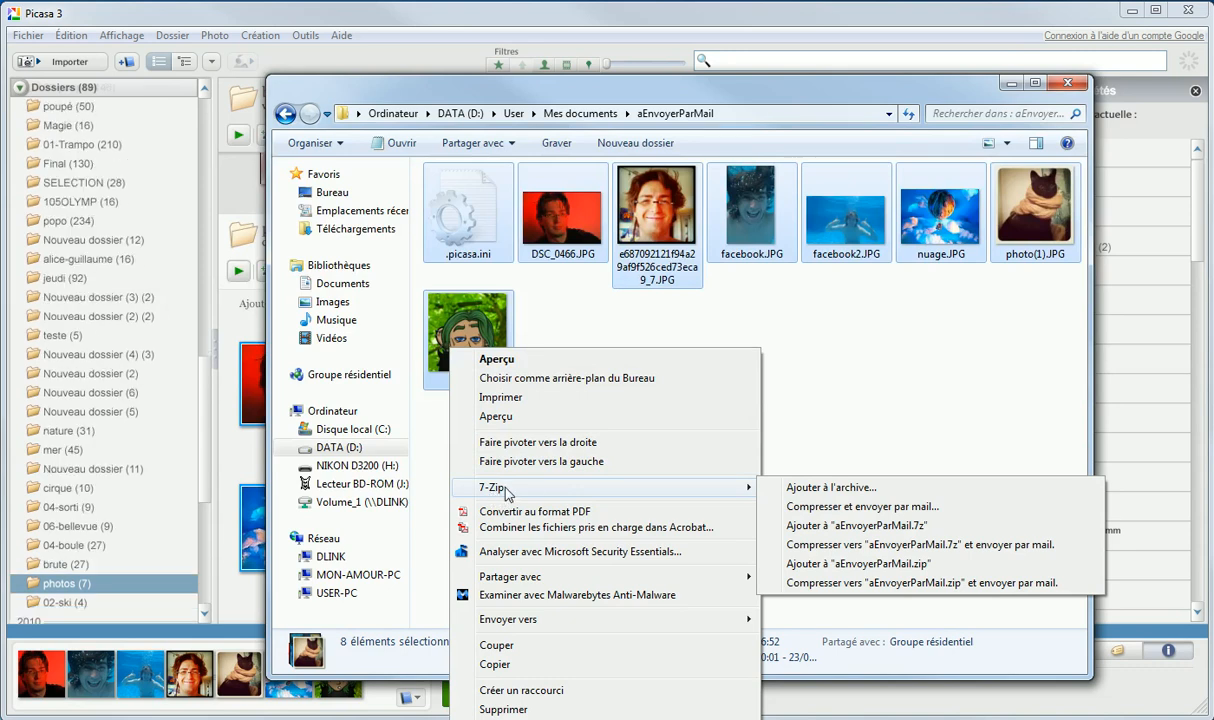
left_click(843, 490)
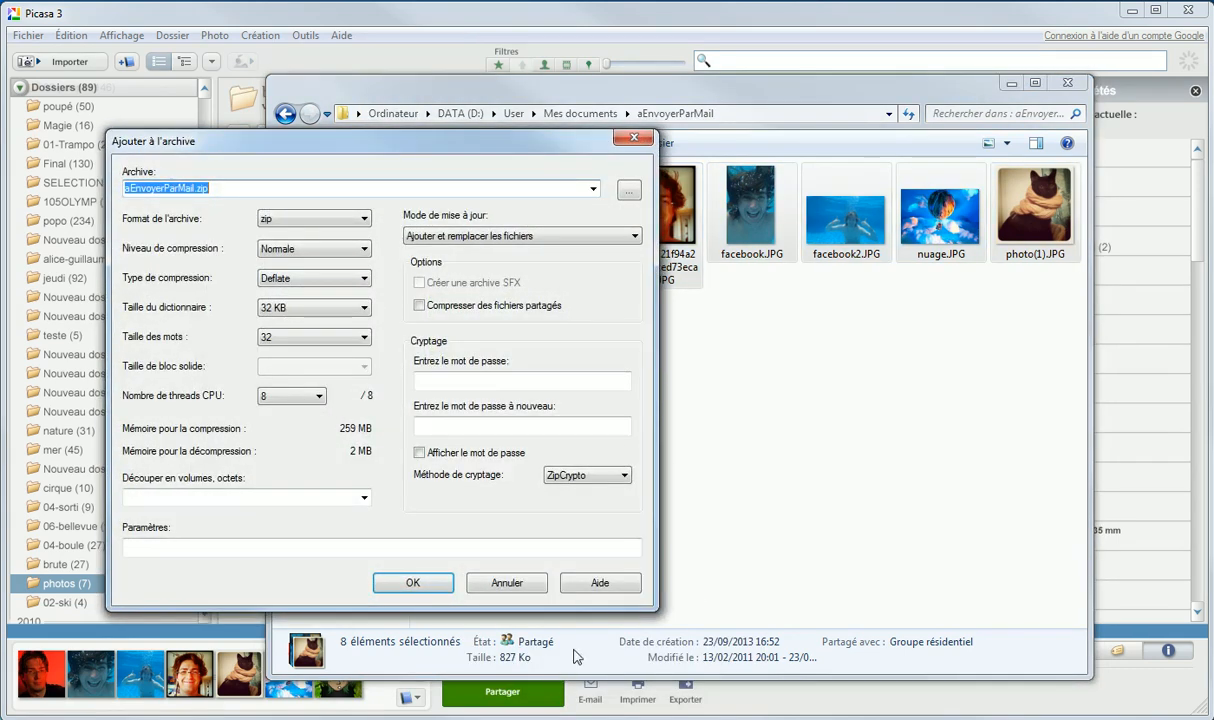
left_click_drag(270, 152, 526, 155)
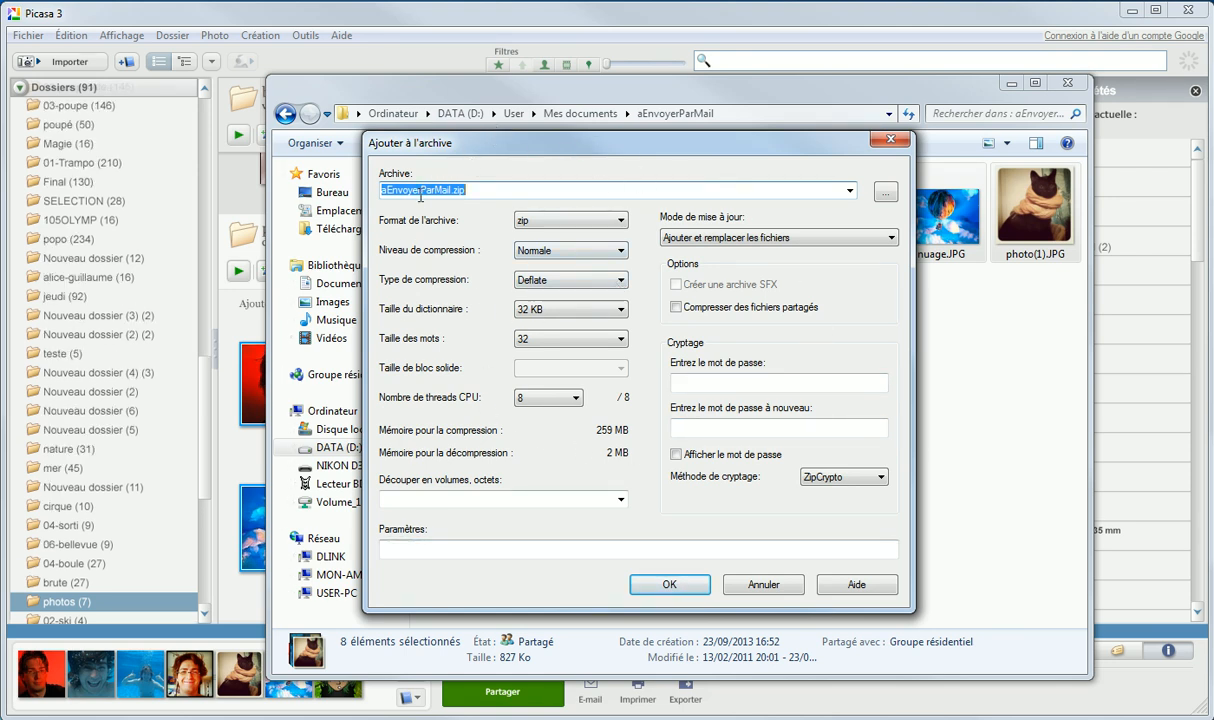
- Review the available archive formats and choose zip for aEnvoyerParMail.zip
left_click(566, 220)
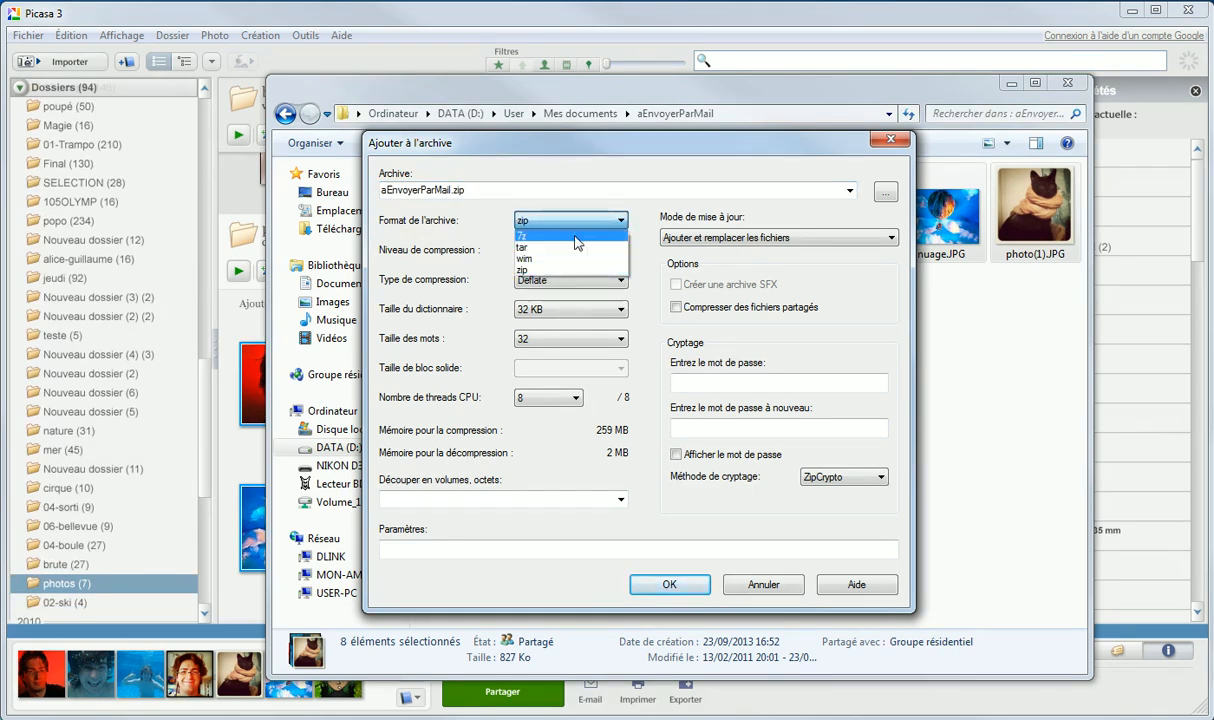
left_click(576, 228)
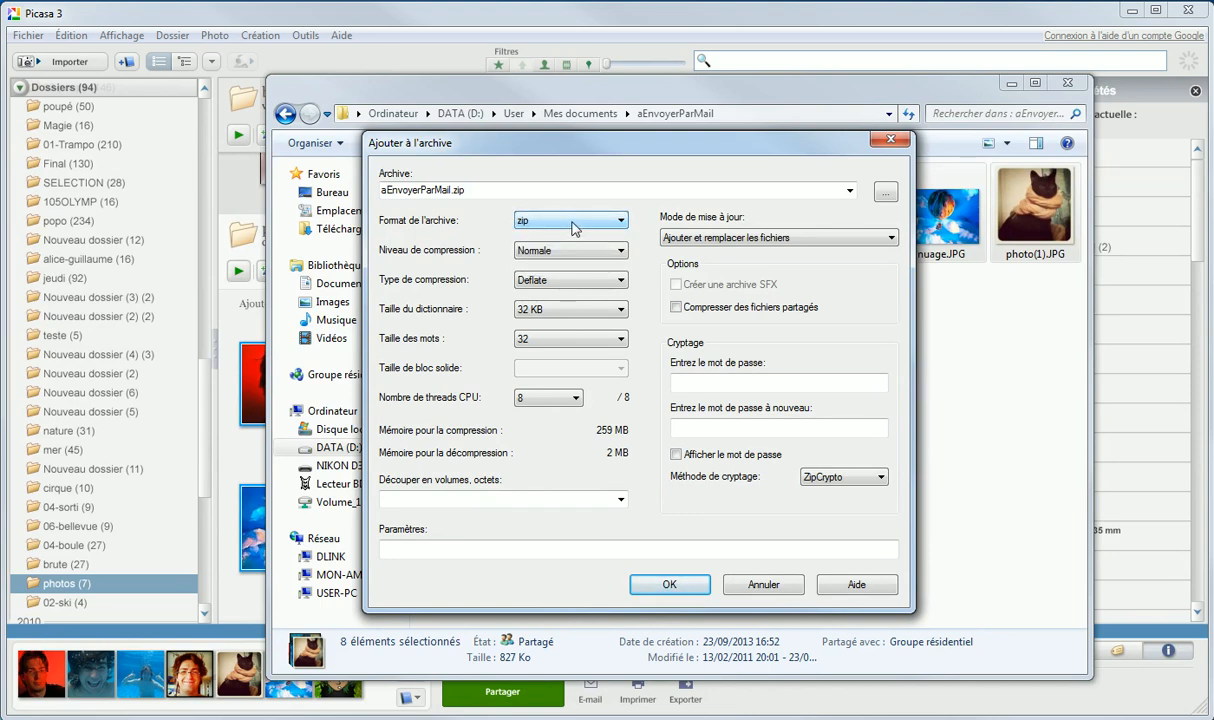
left_click(576, 228)
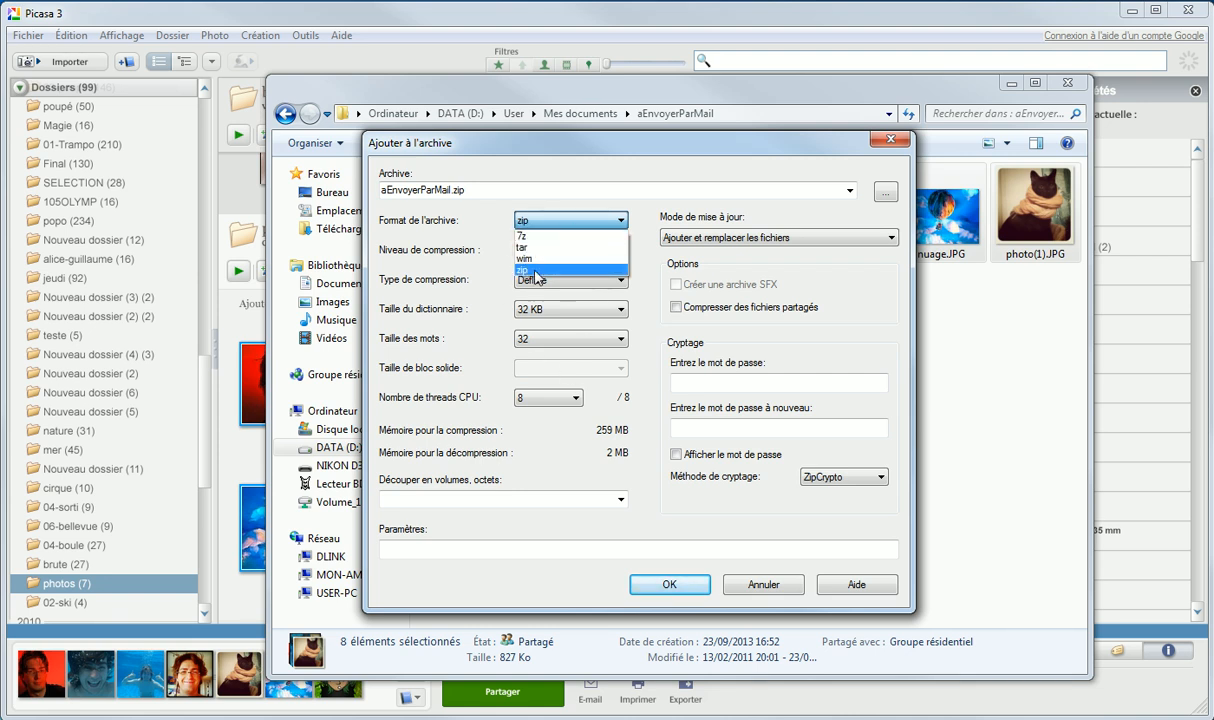
left_click(552, 270)
- Set the compression level to Ultra, keep Deflate as the compression type, and create the aEnvoyerParMail.zip archive
left_click(575, 255)
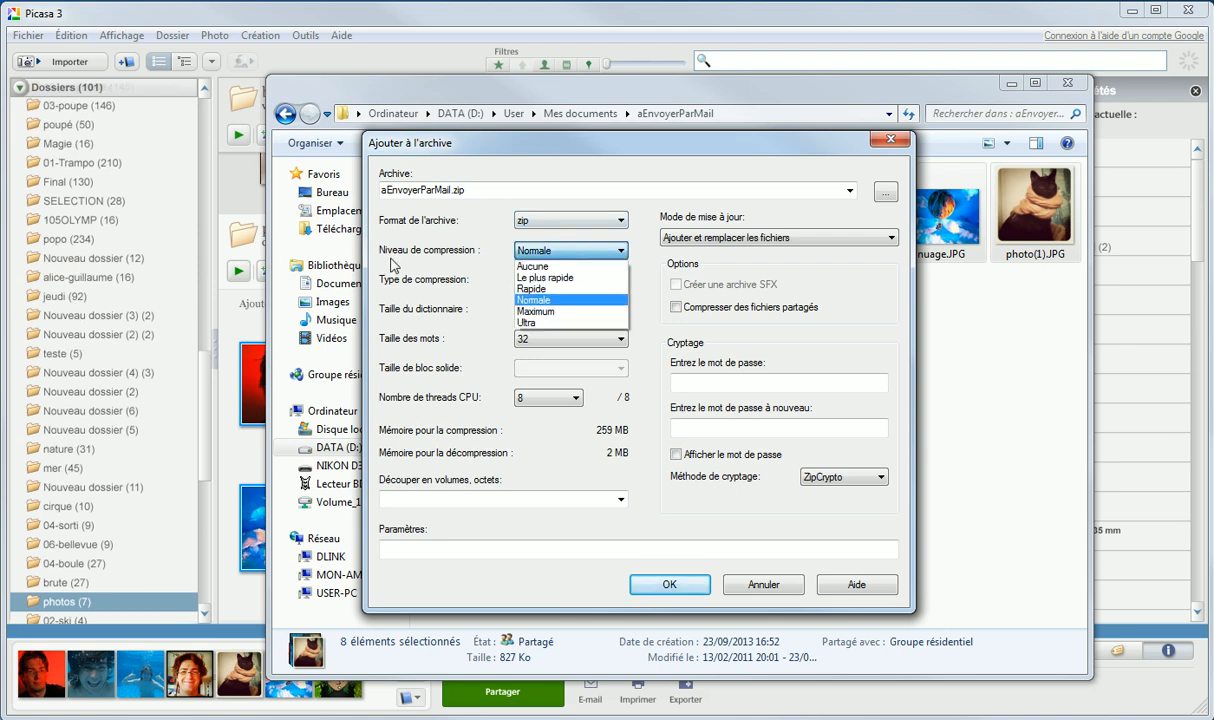
left_click(400, 250)
left_click(540, 250)
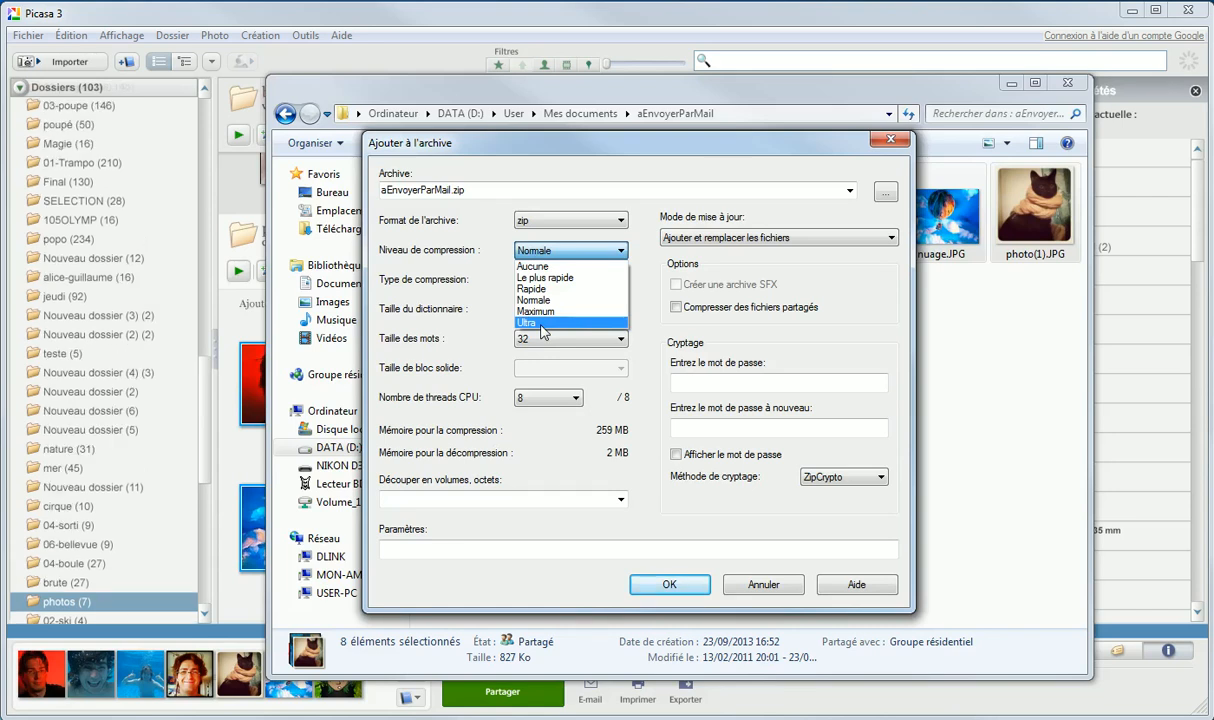
left_click(540, 323)
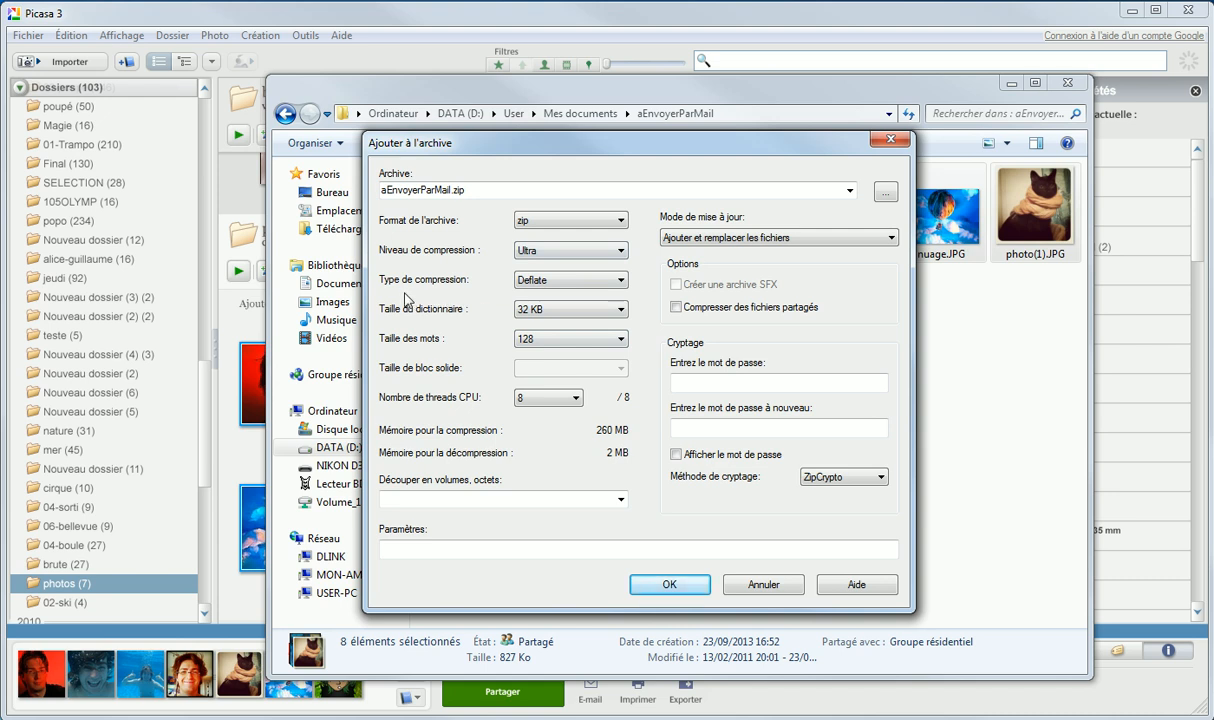
left_click(540, 279)
left_click(545, 279)
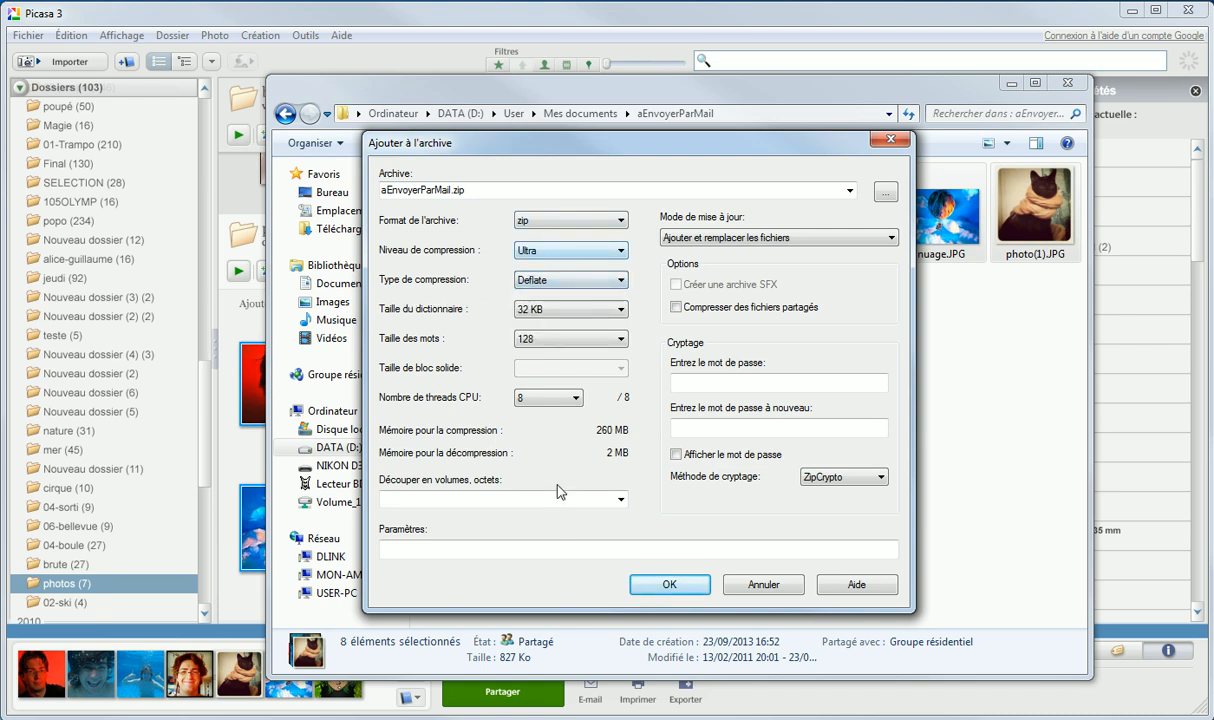
left_click(666, 590)
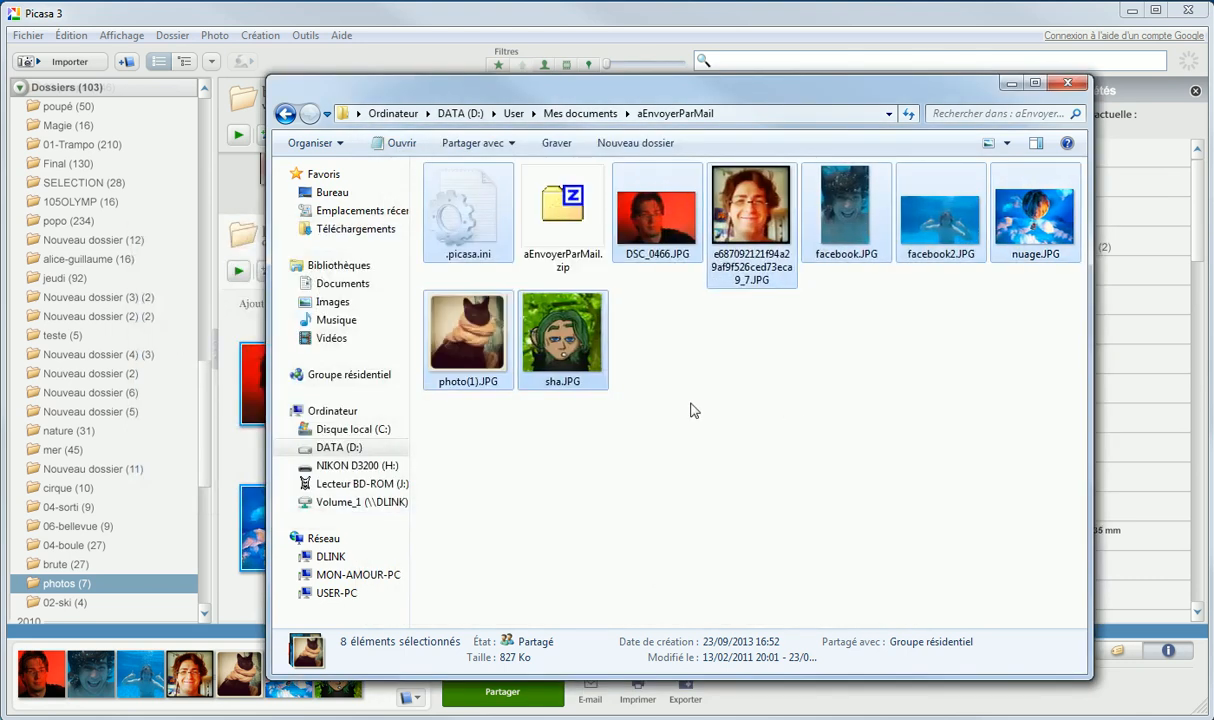
- Compare the size of aEnvoyerParMail.zip with the total size of the JPG files in their file properties
left_click(532, 218)
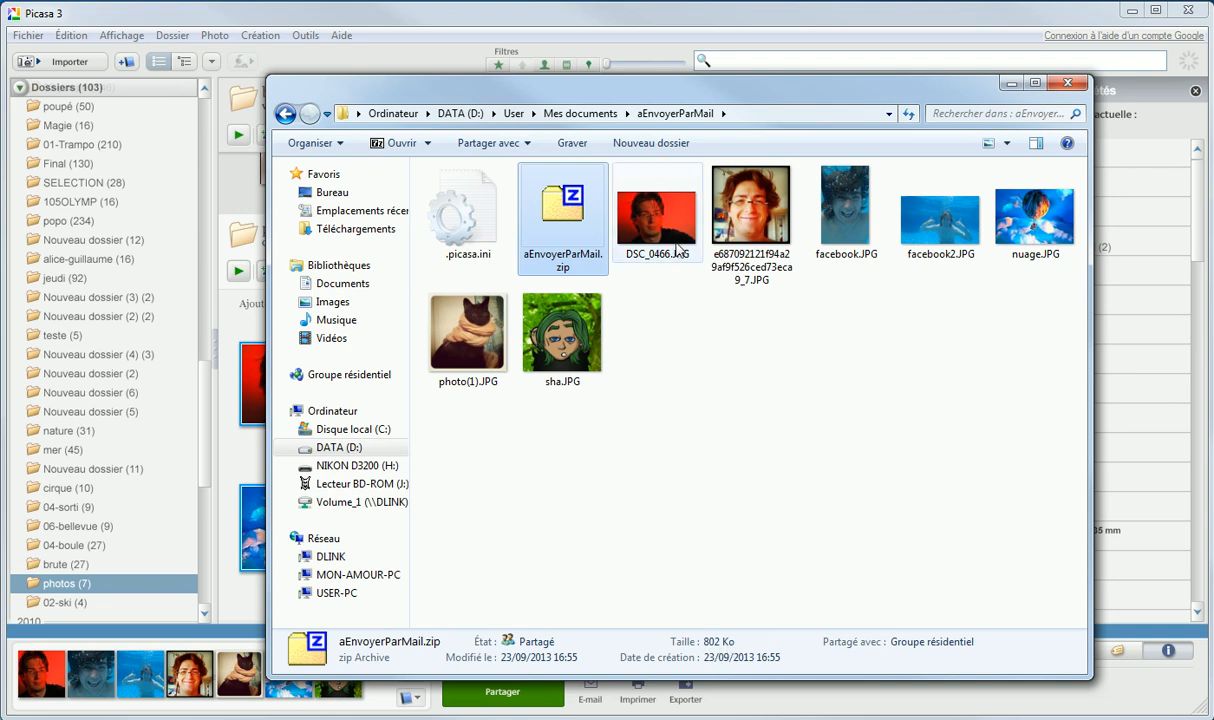
left_click(642, 232)
left_click(567, 366, "shift")
right_click(567, 366)
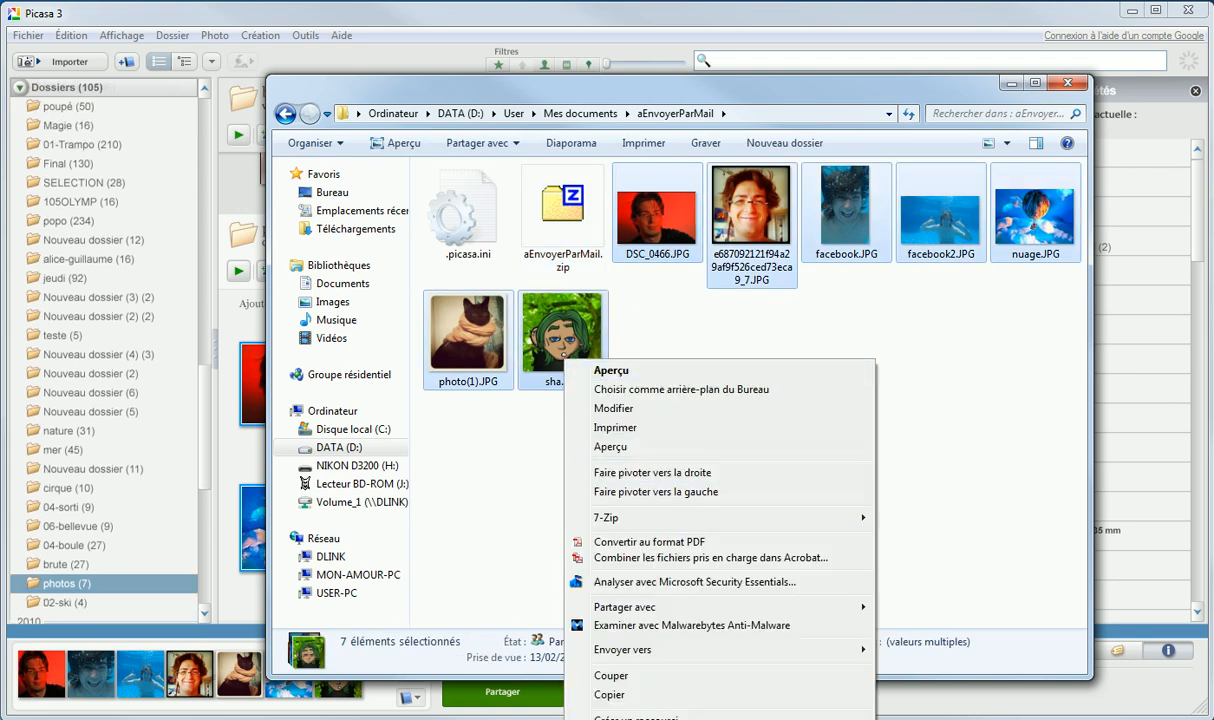
key("r")
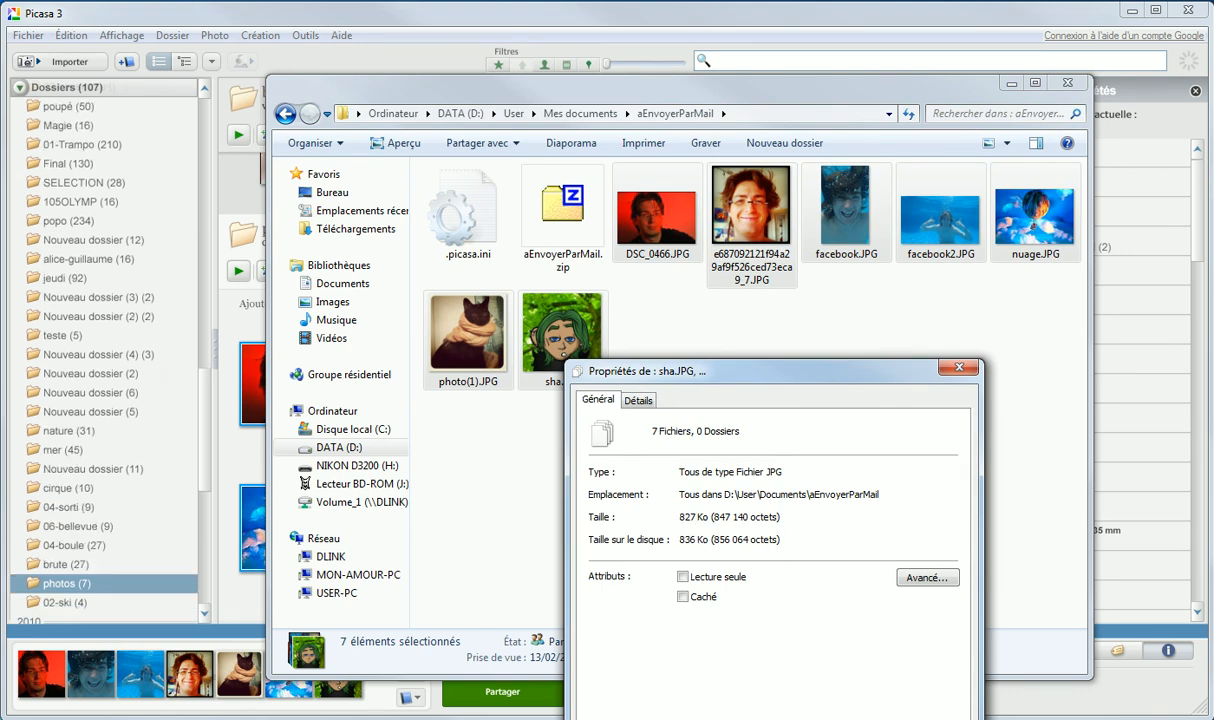
key("Escape")
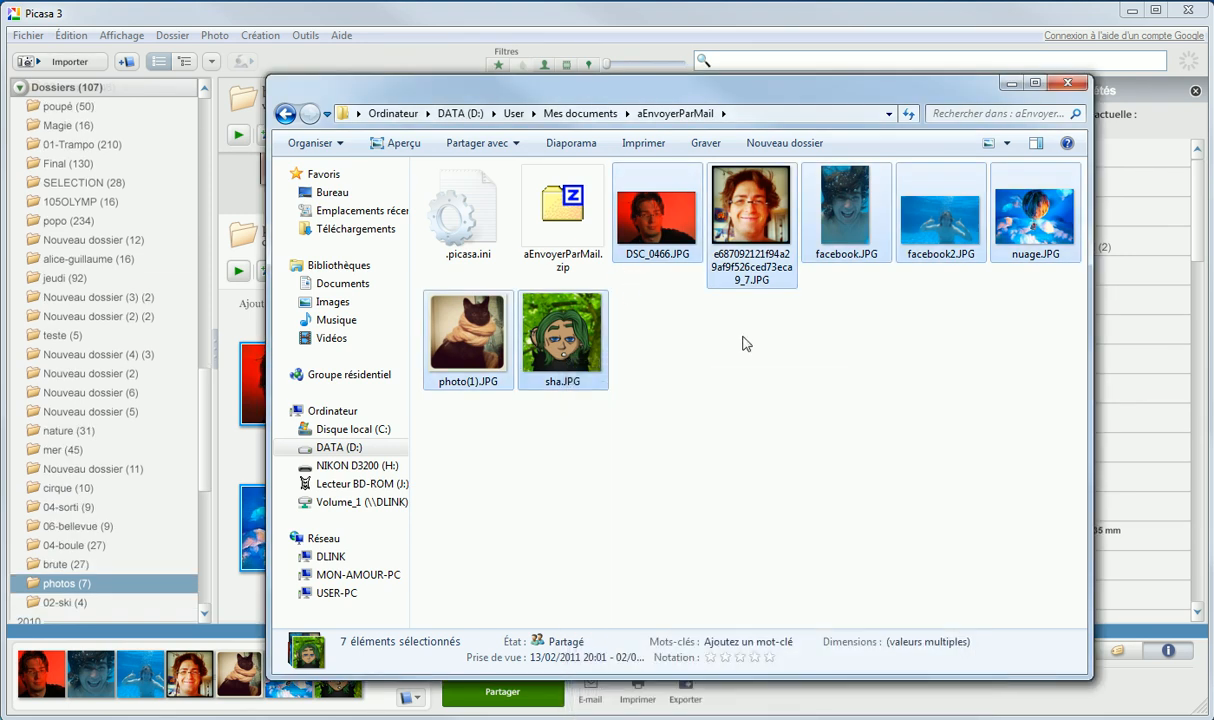
left_click(540, 240)
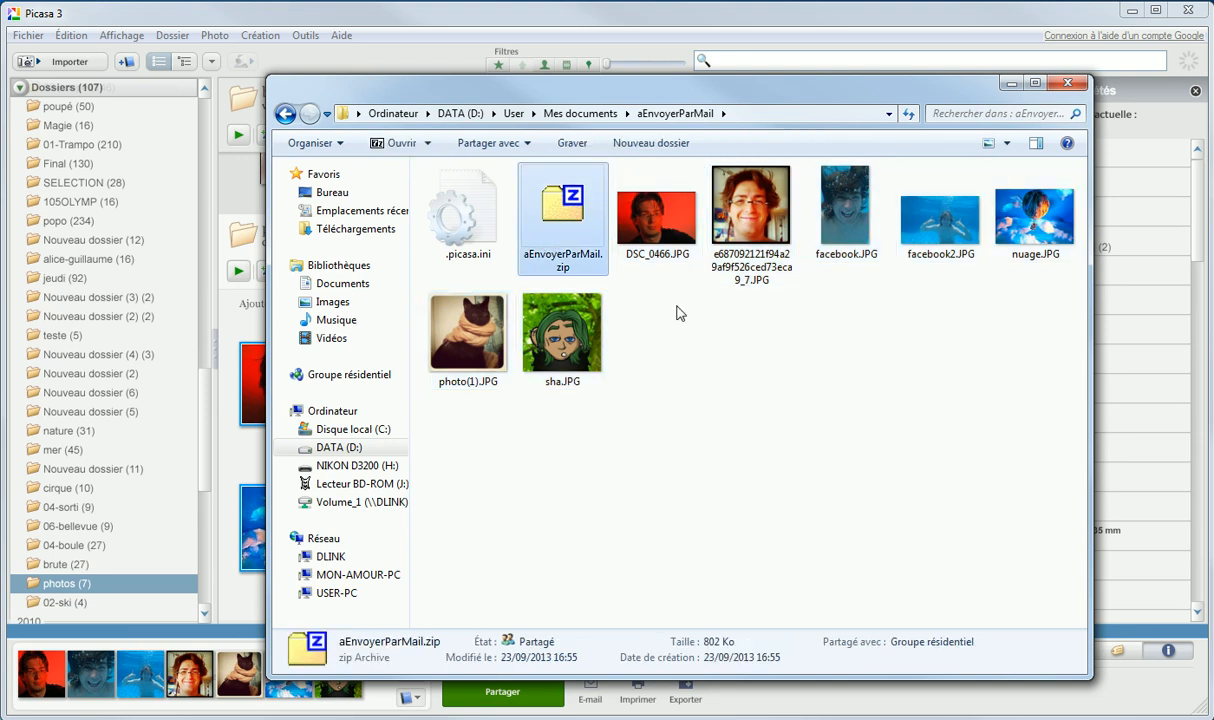
left_click(702, 447)
left_click(563, 229)
- Go up to Mes documents and delete the aEnvoyerParMail folder to the recycle bin
left_click(570, 116)
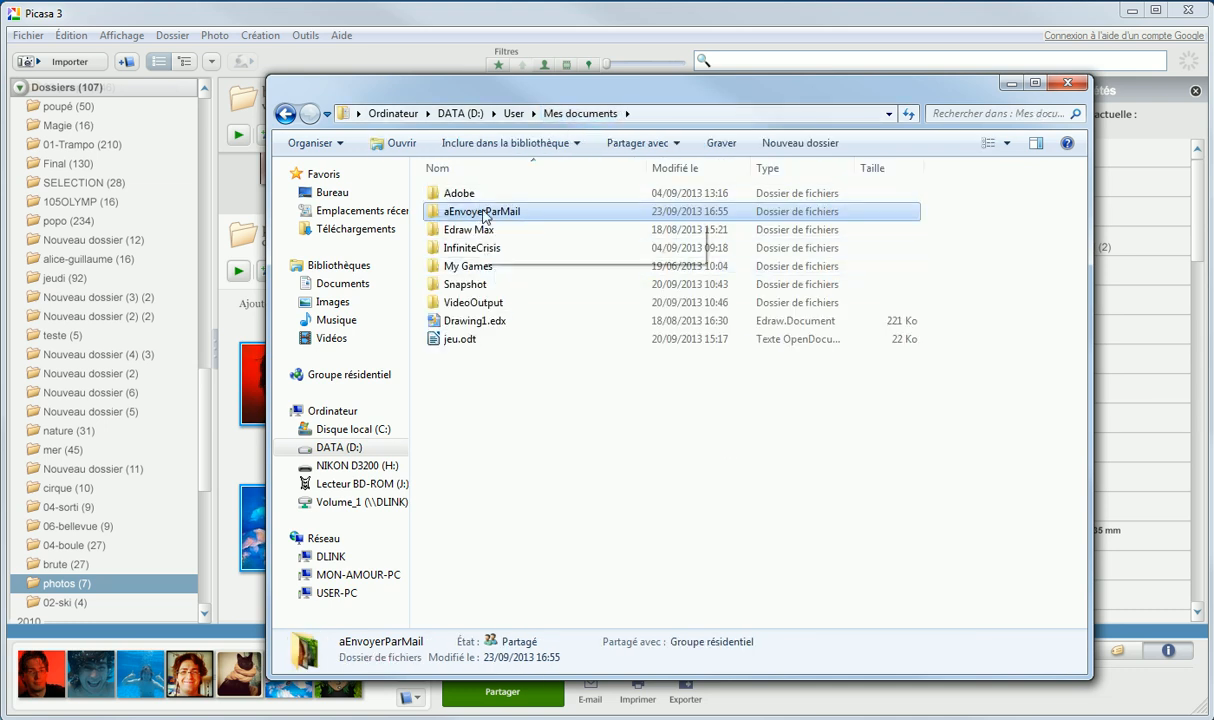
key("Delete")
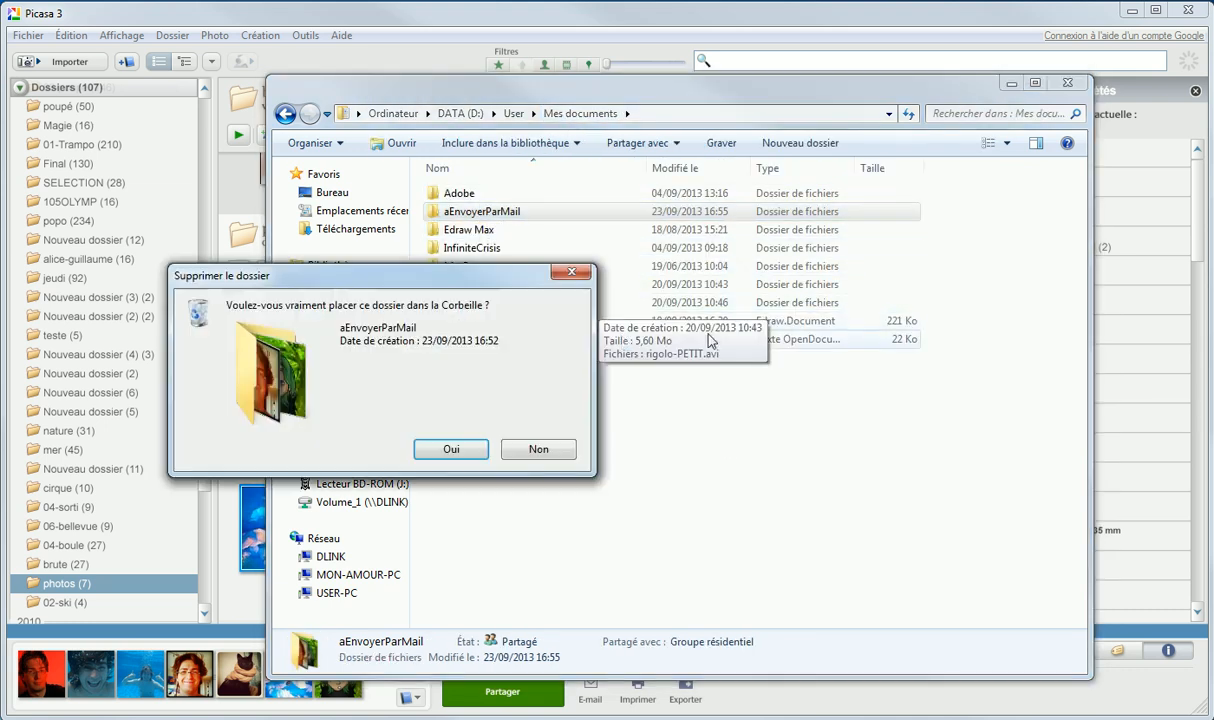
left_click(451, 450)
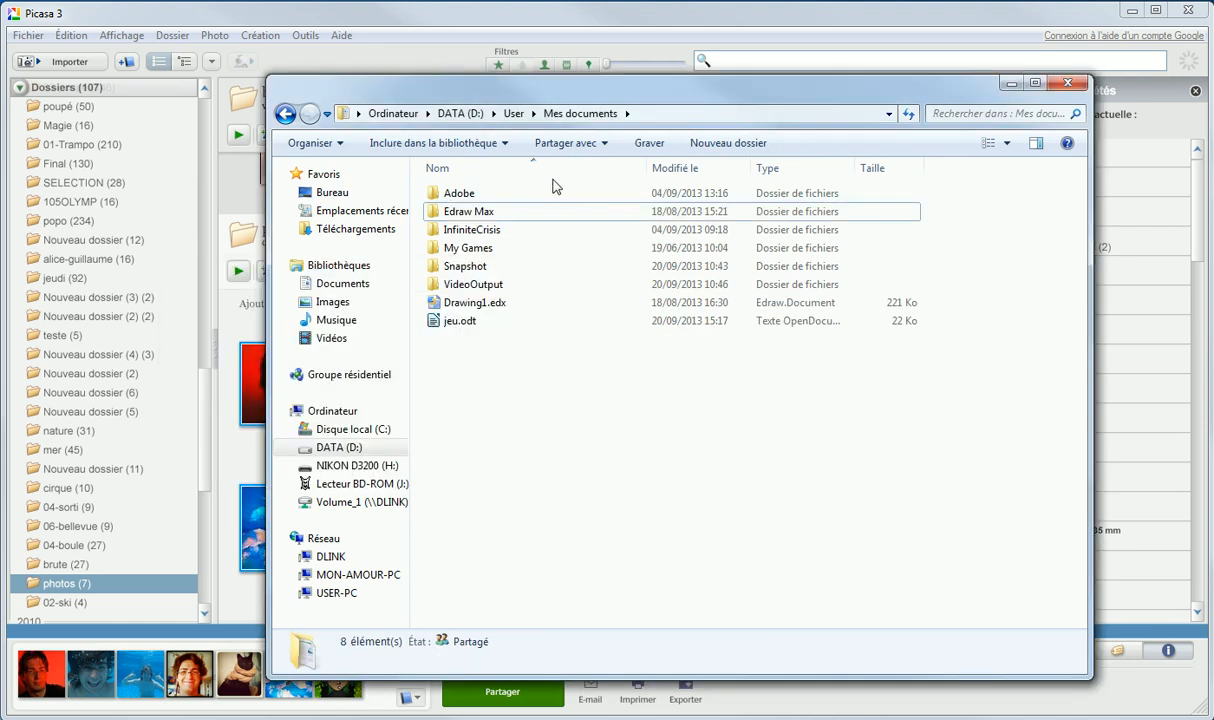
- Look through the contents of the Images library and the Documents library
left_click(356, 306)
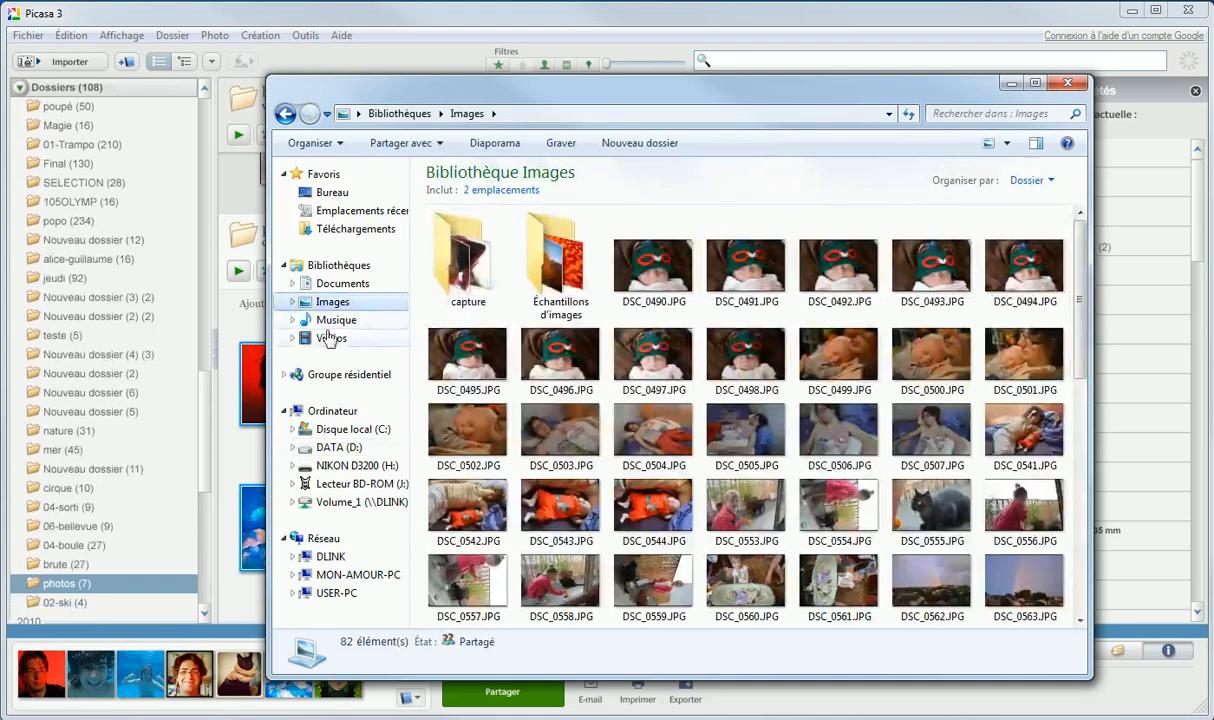
scroll(1025, 295, "down", 7)
scroll(1092, 540, "up", 10)
left_click(343, 284)
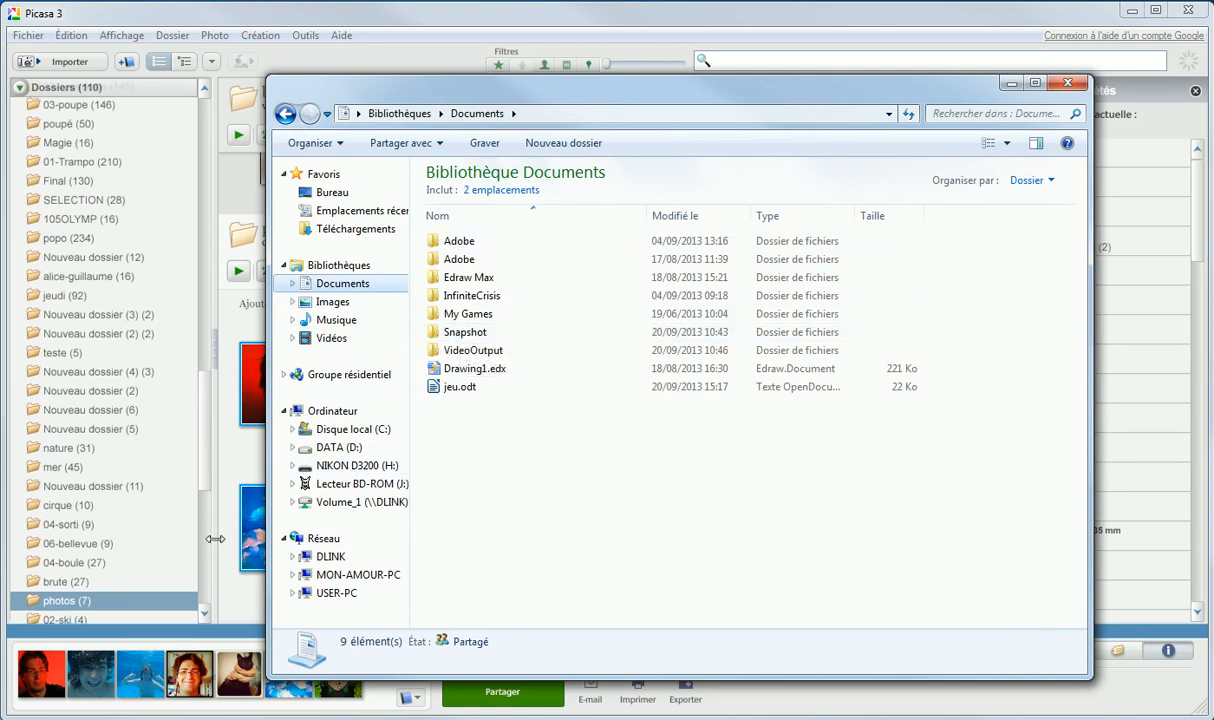
- Switch back to Picasa and check the file size and dimensions of each picture in the photos folder individually
left_click(225, 430)
left_click(266, 419)
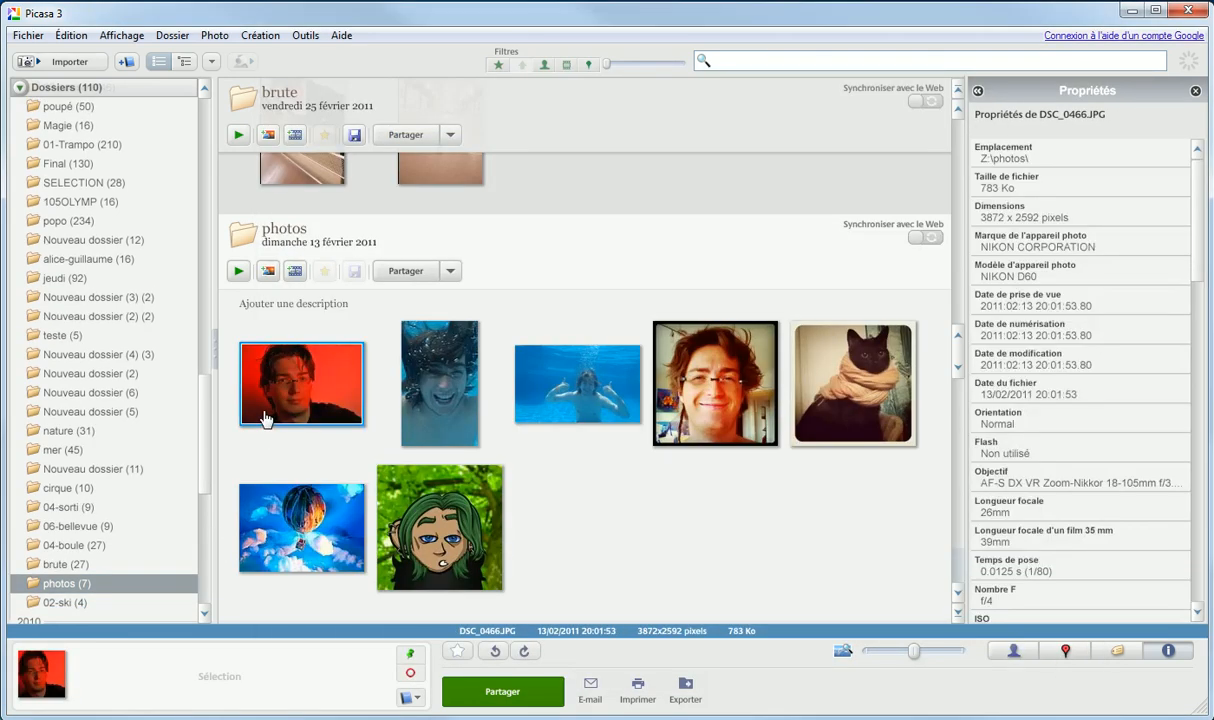
right_click(250, 408)
left_click(594, 488)
left_click(428, 385)
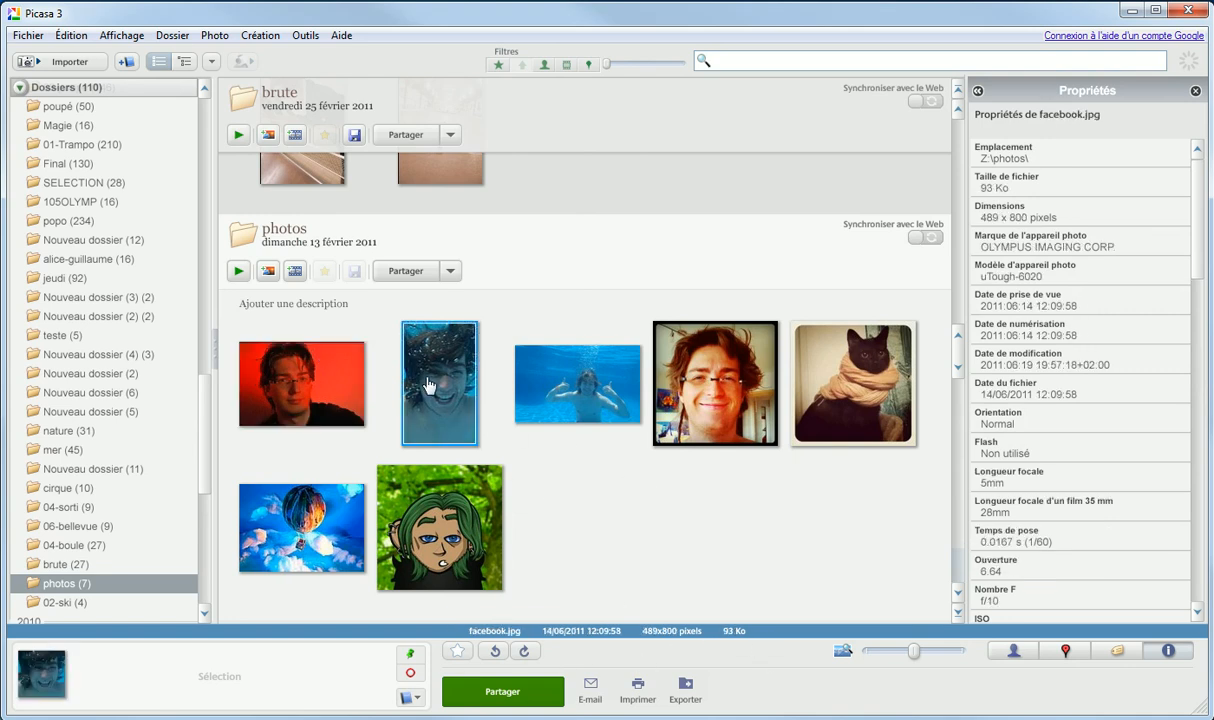
left_click(537, 372)
left_click(724, 380)
left_click(813, 382)
left_click(334, 506)
left_click(446, 520)
left_click(290, 520)
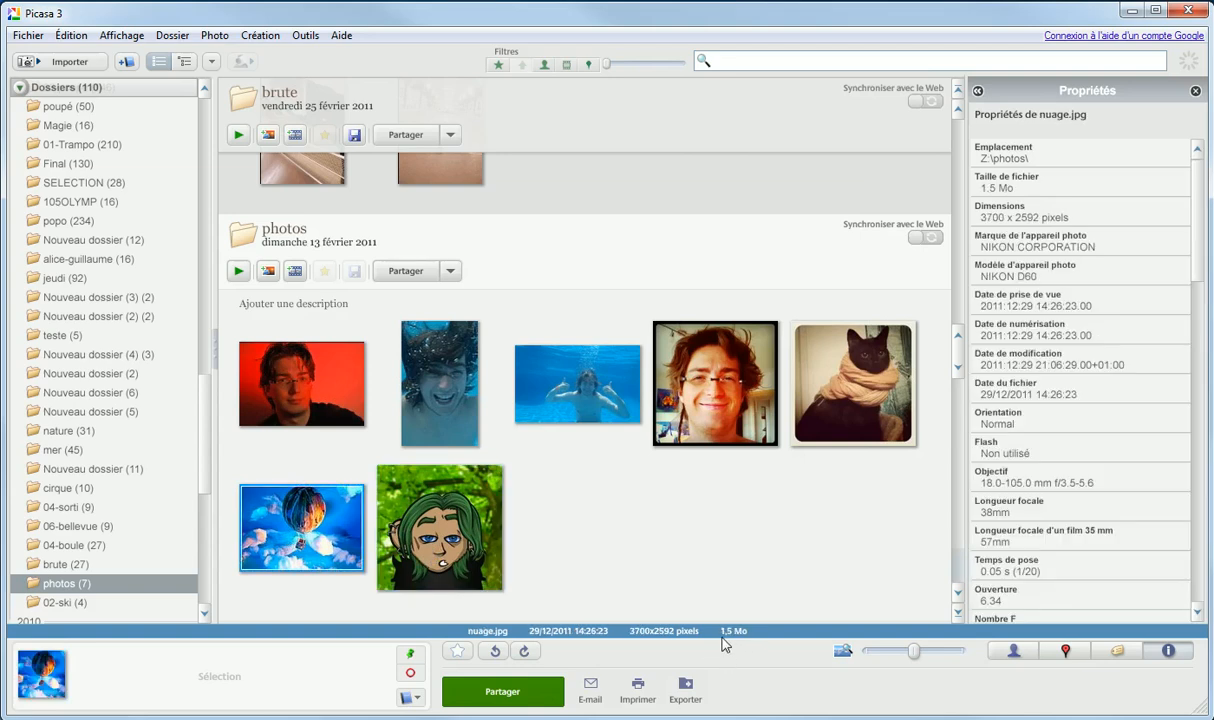
- Select all the pictures in the photos folder to check their total size on disk, and clear the selection
left_click_drag(900, 587, 291, 390)
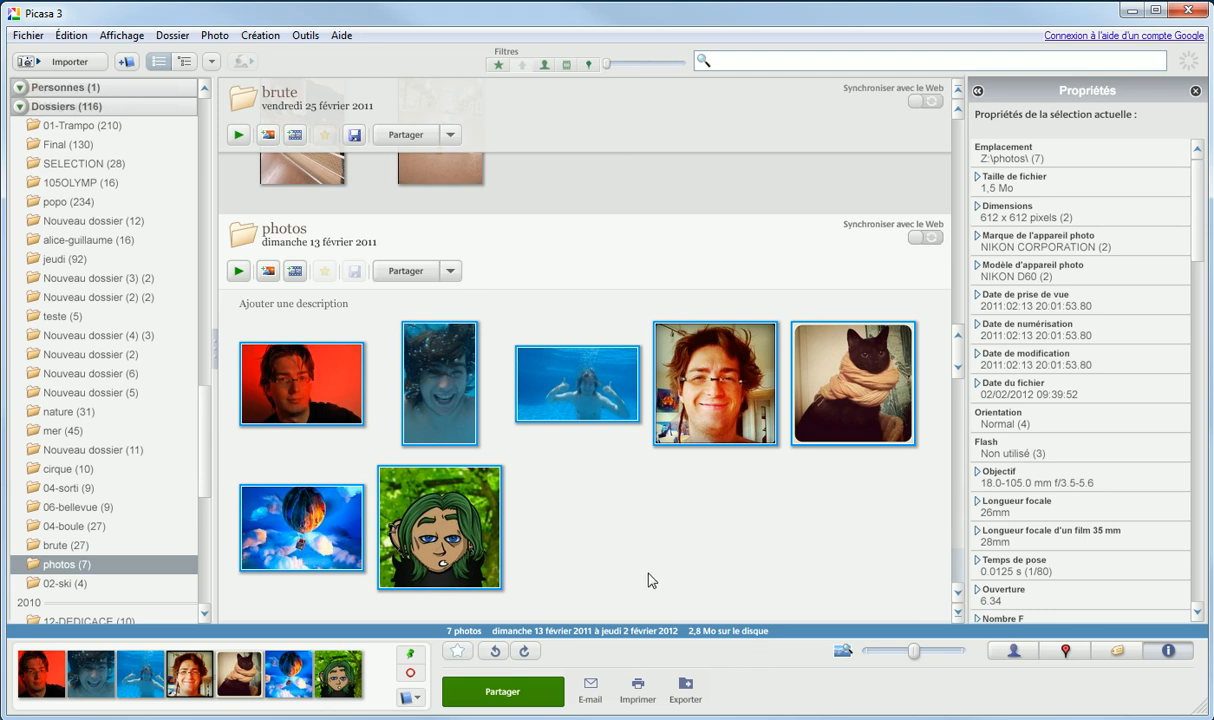
left_click(766, 594)
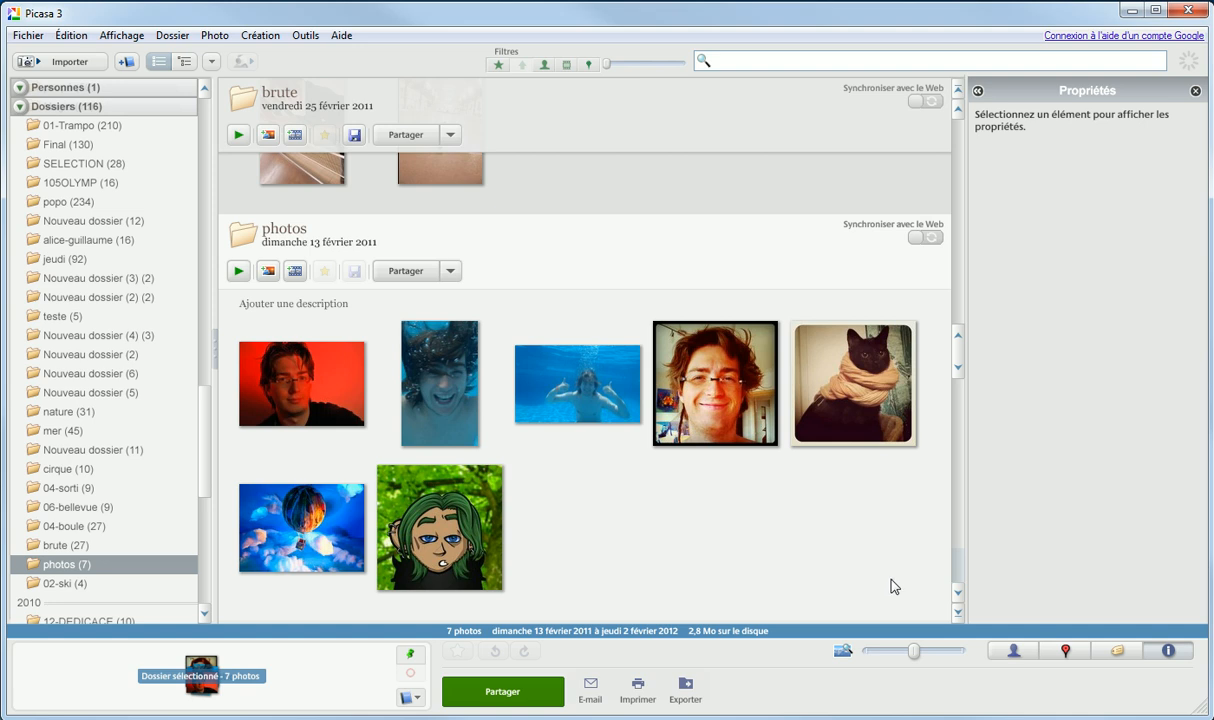
left_click_drag(892, 582, 286, 356)
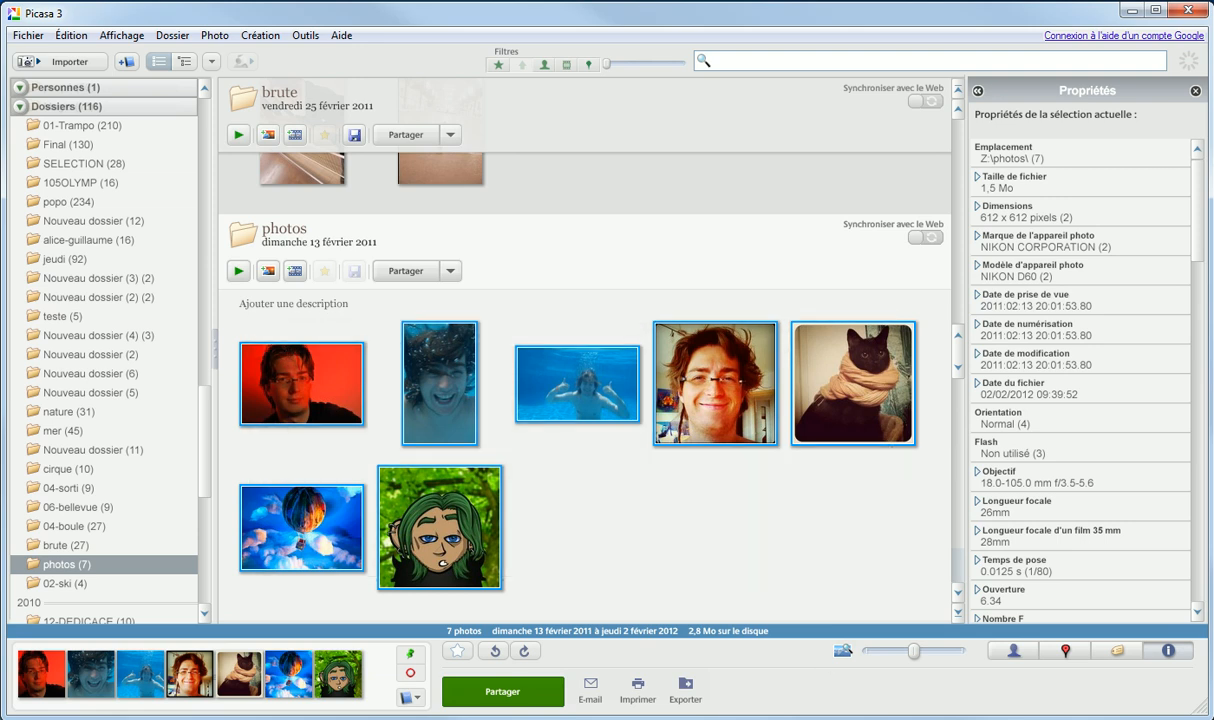
left_click(660, 488)
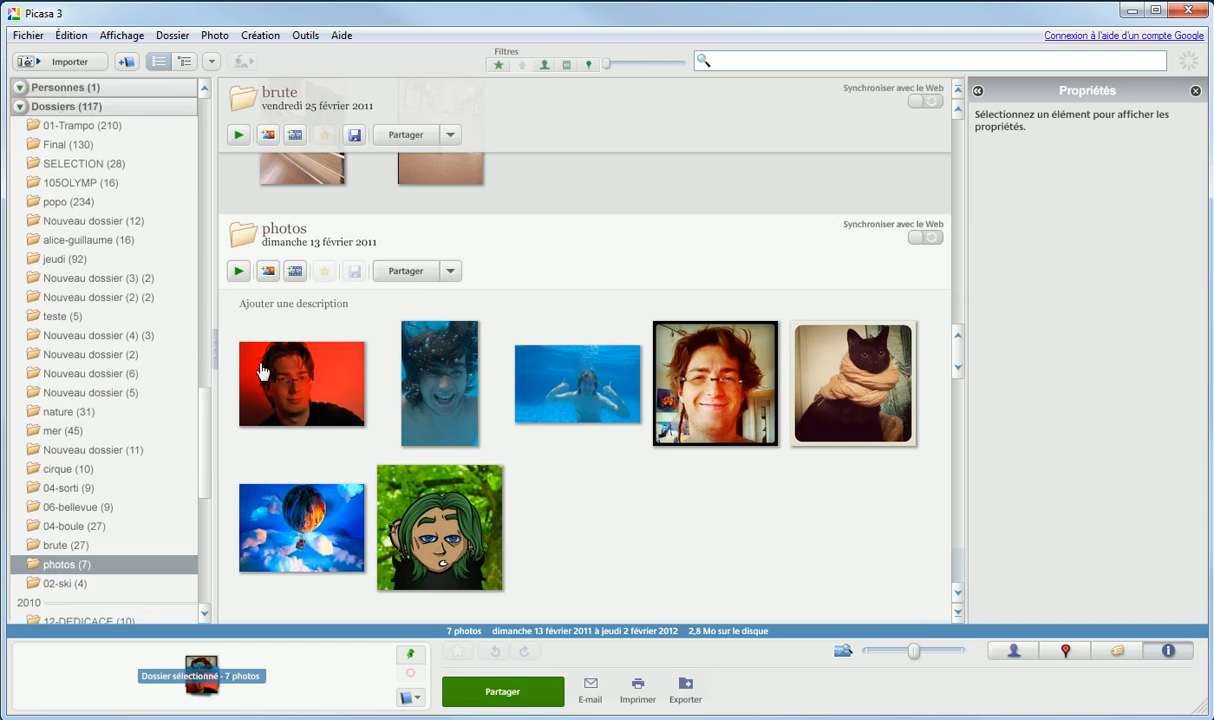
- Try selecting single pictures and groups of pictures in the photos folder, and clear the selection
left_click(284, 377)
left_click_drag(275, 311, 515, 487)
left_click(466, 452)
left_click(241, 370)
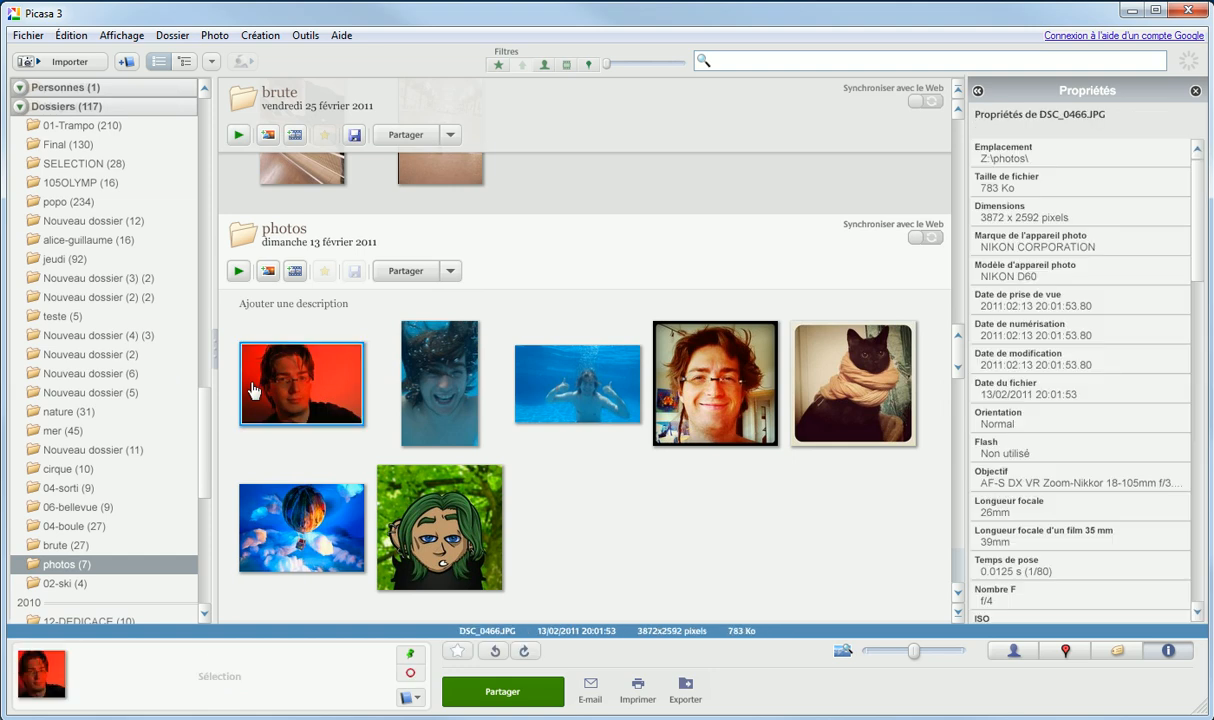
left_click(432, 392, "ctrl")
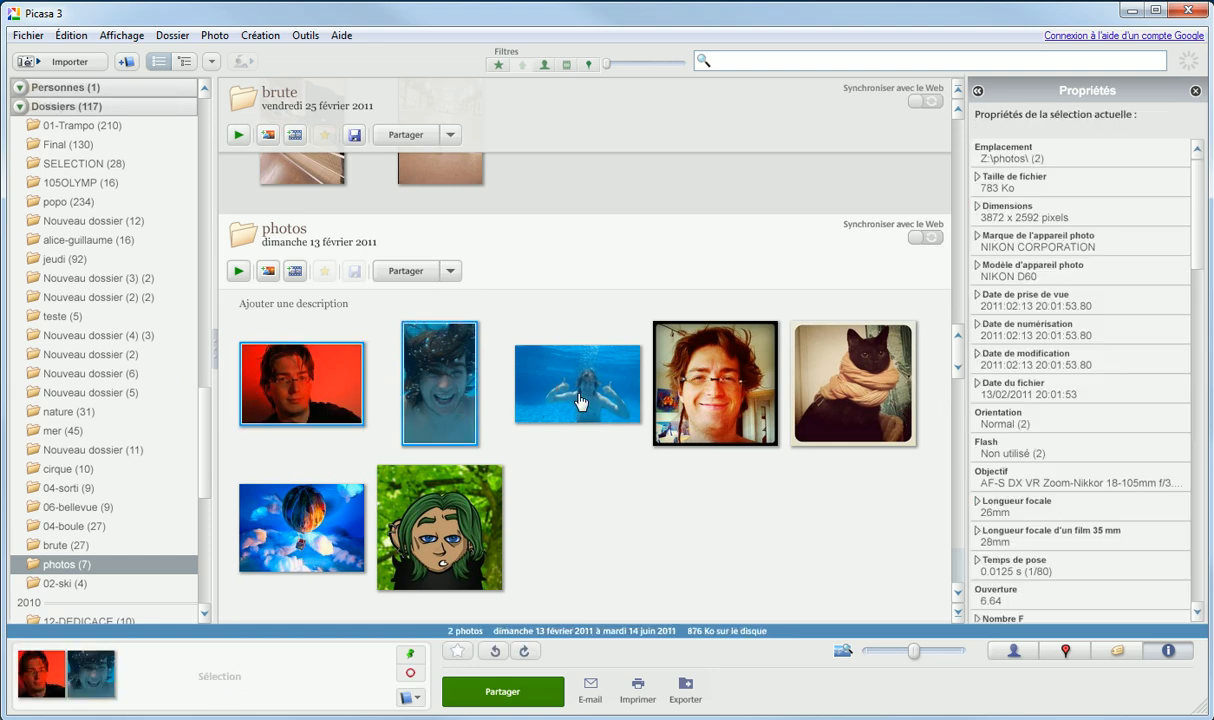
left_click(477, 488, "shift")
left_click(470, 530)
left_click(412, 314)
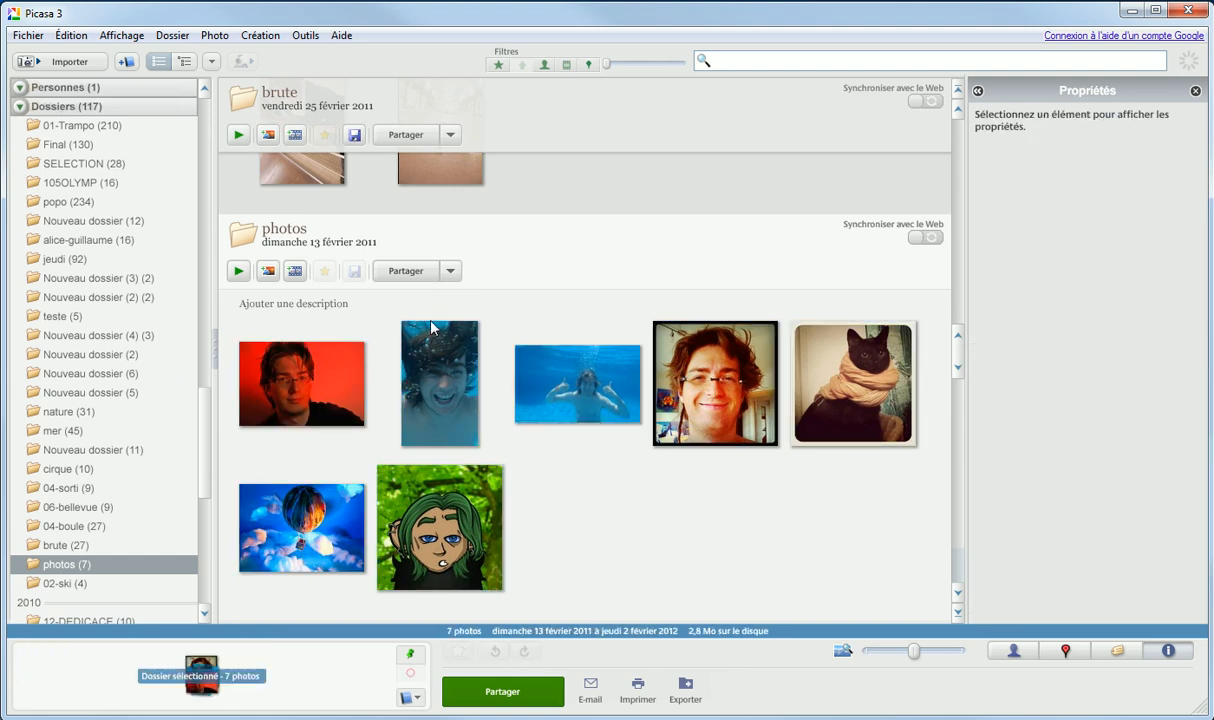
- Select five pictures in the photos folder: both underwater portraits, the green-haired drawing, the cat and the blue cloud picture
left_click(420, 357)
left_click(445, 497, "ctrl")
left_click(519, 389, "ctrl")
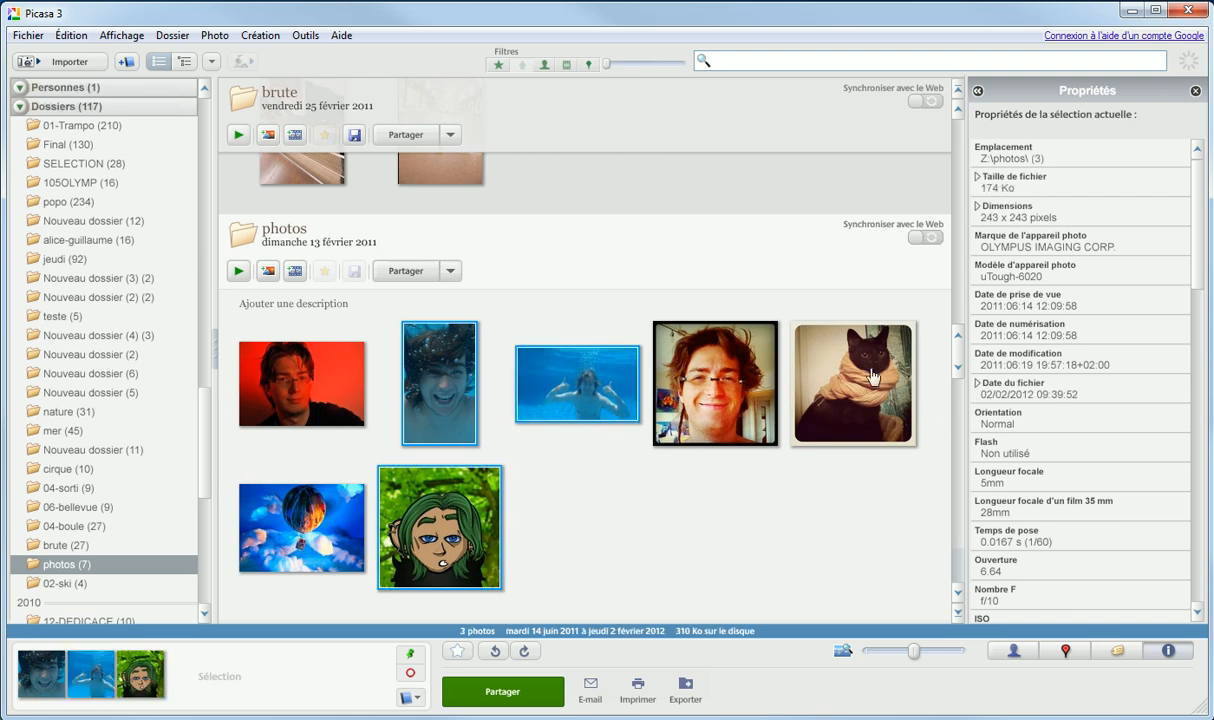
left_click(838, 370, "ctrl")
left_click(297, 516, "ctrl")
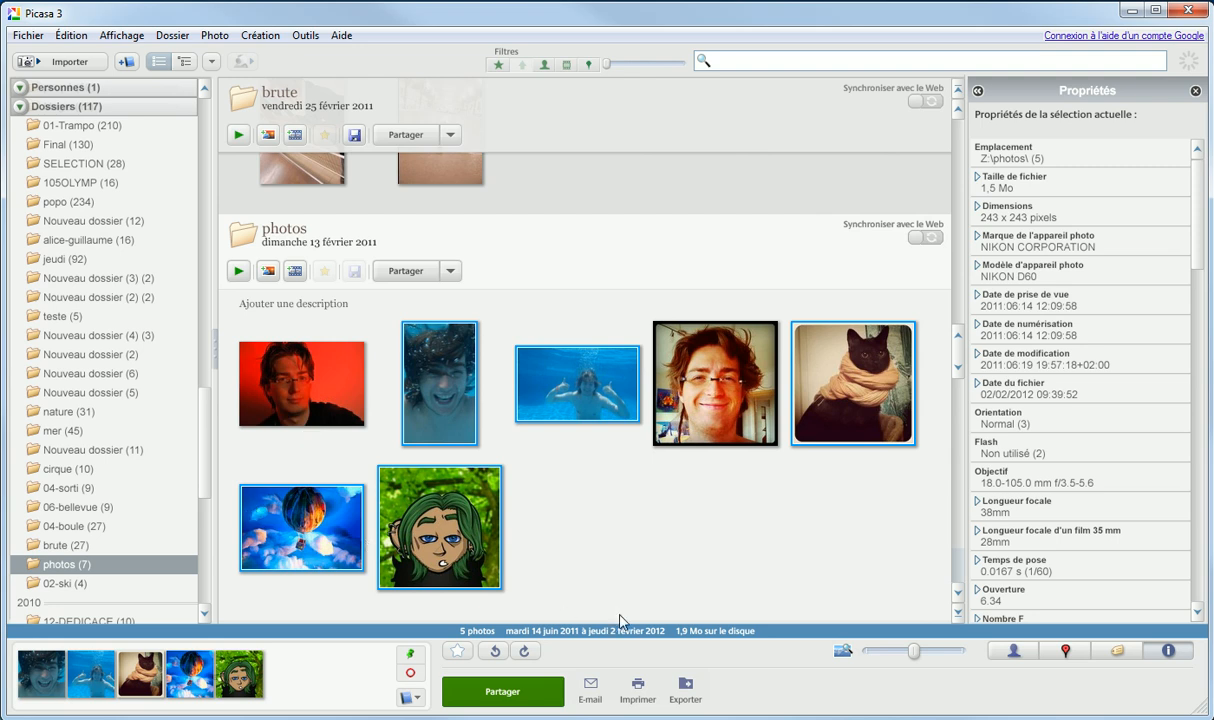
- Select only the green-haired drawing, blue cloud picture, vertical underwater portrait, smiling portrait with glasses and cat in the photos folder, and clear the selection
left_click(658, 573)
left_click(394, 494)
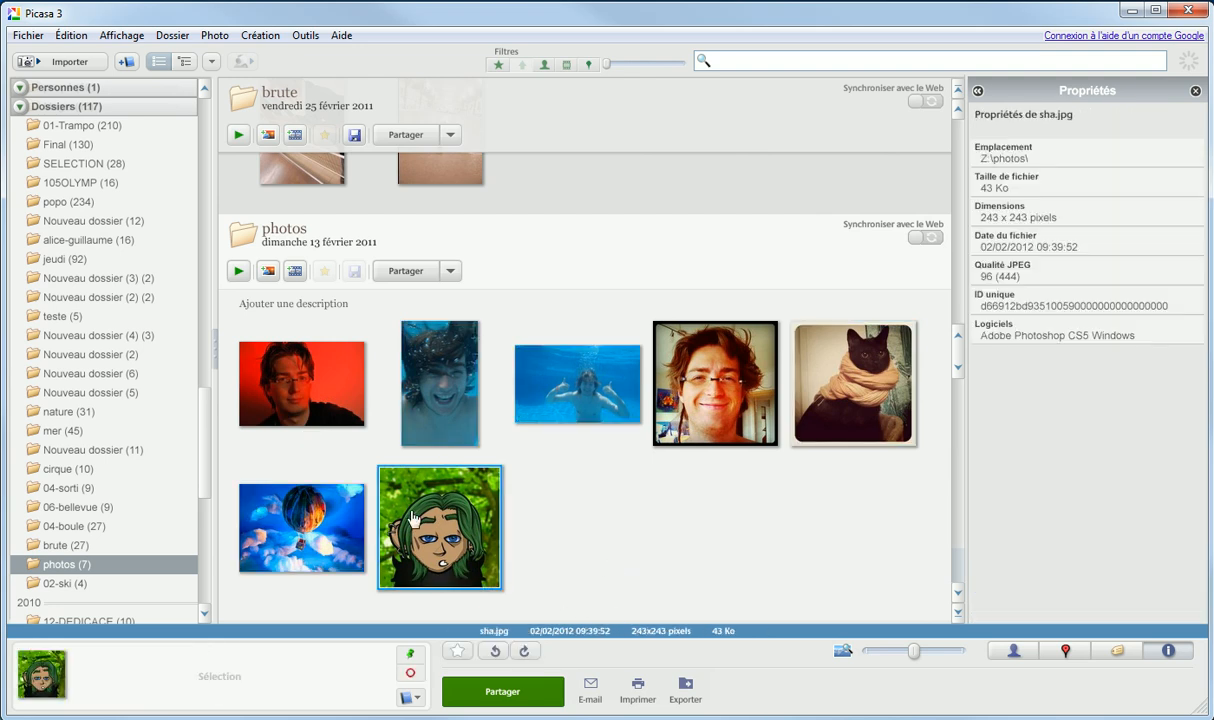
left_click(314, 498, "ctrl")
left_click(445, 404, "ctrl")
left_click(632, 386, "ctrl")
left_click(786, 388, "ctrl")
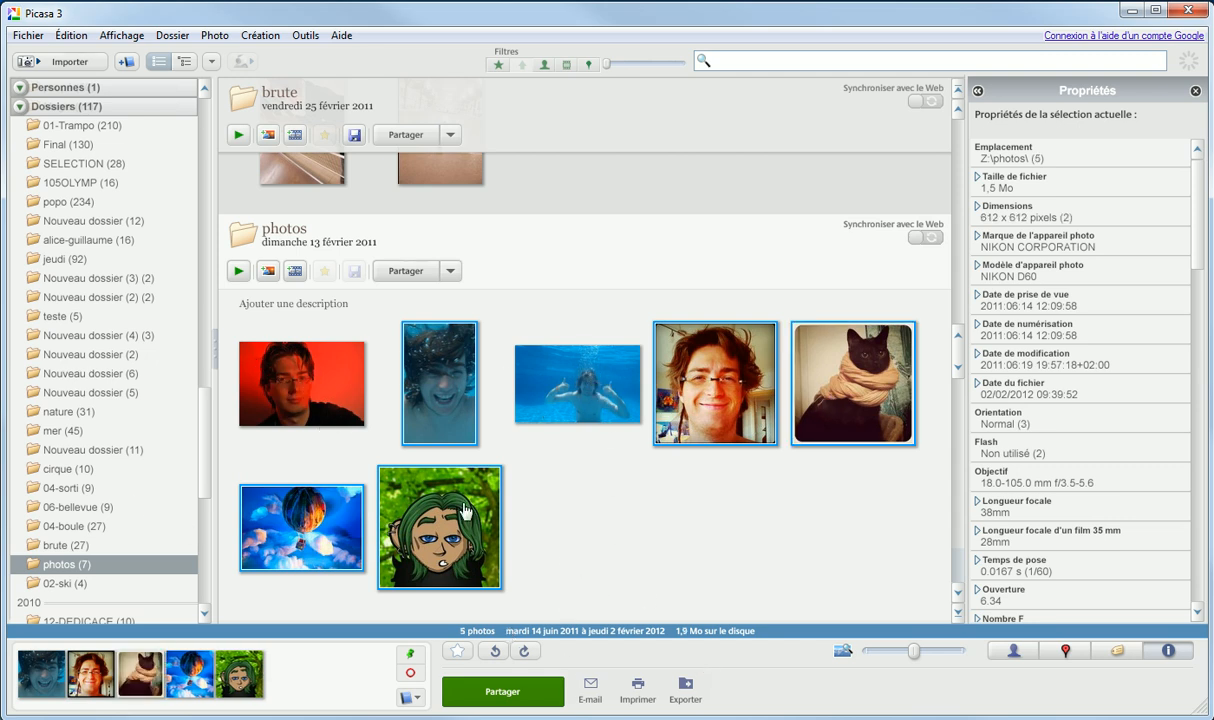
left_click(630, 609)
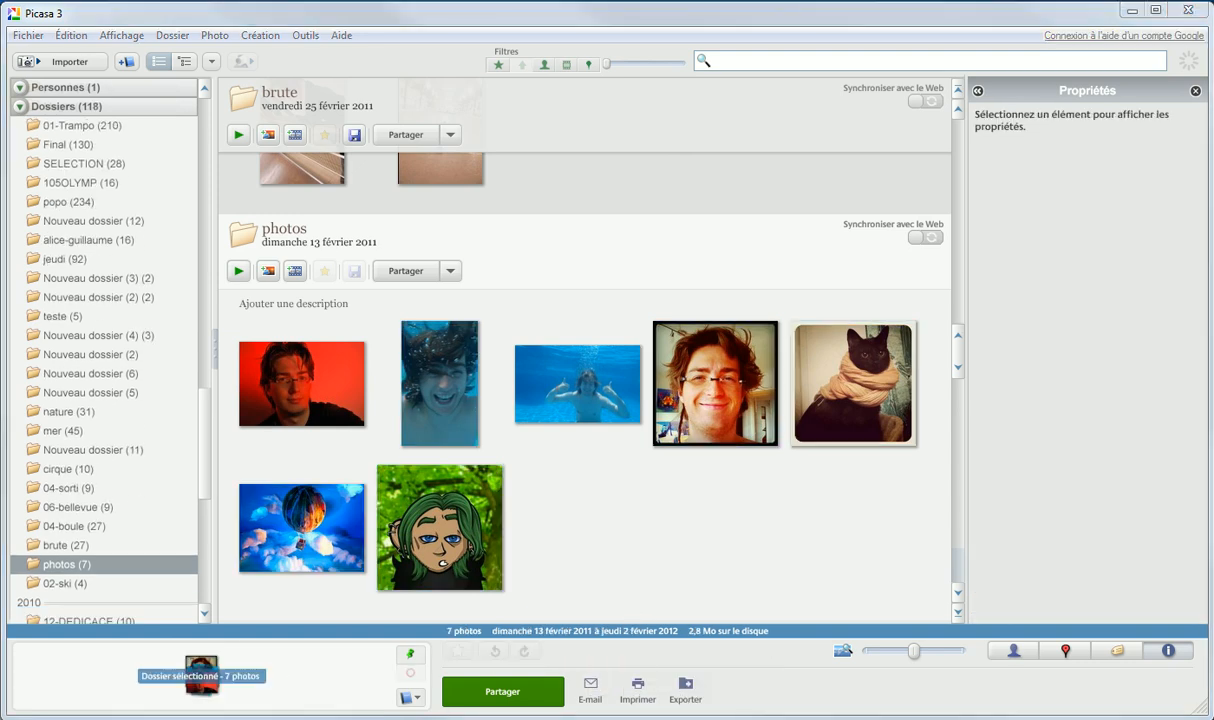
- Switch to Windows Explorer's Documents library, select the Edraw Max, InfiniteCrisis, VideoOutput and first Adobe folders together, and clear the selection
mouse_move(230, 719)
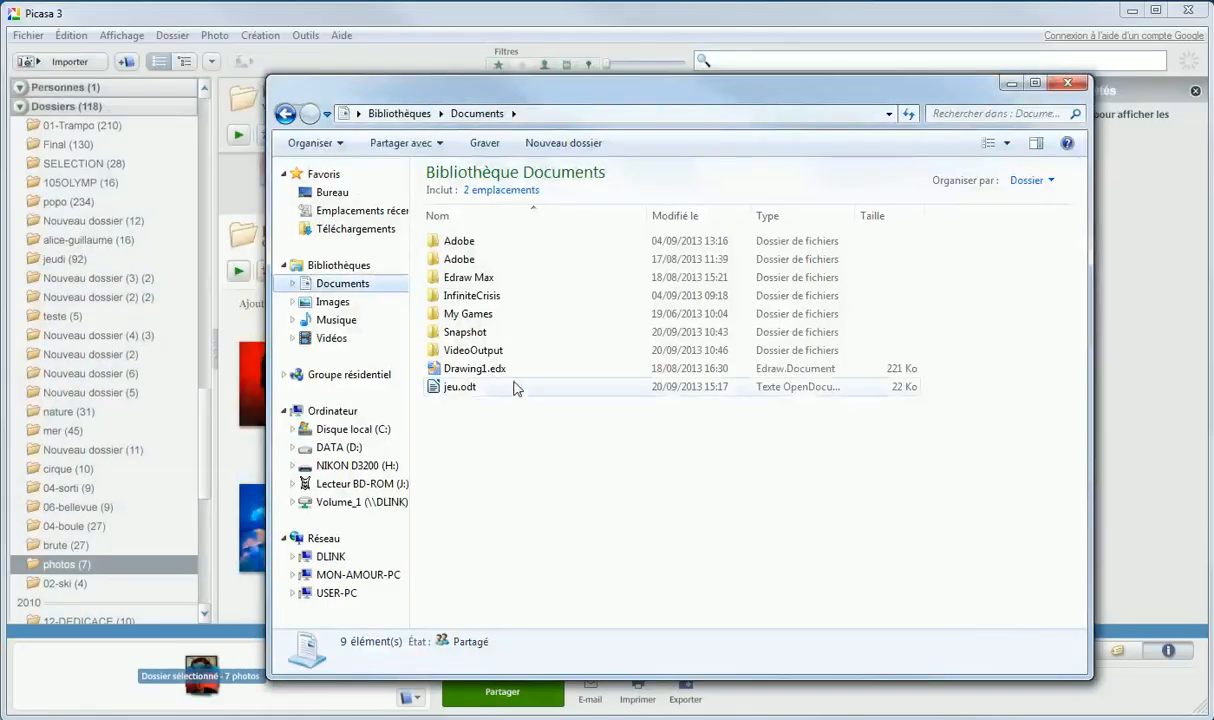
left_click(468, 277)
left_click(472, 295, "ctrl")
left_click(473, 350, "ctrl")
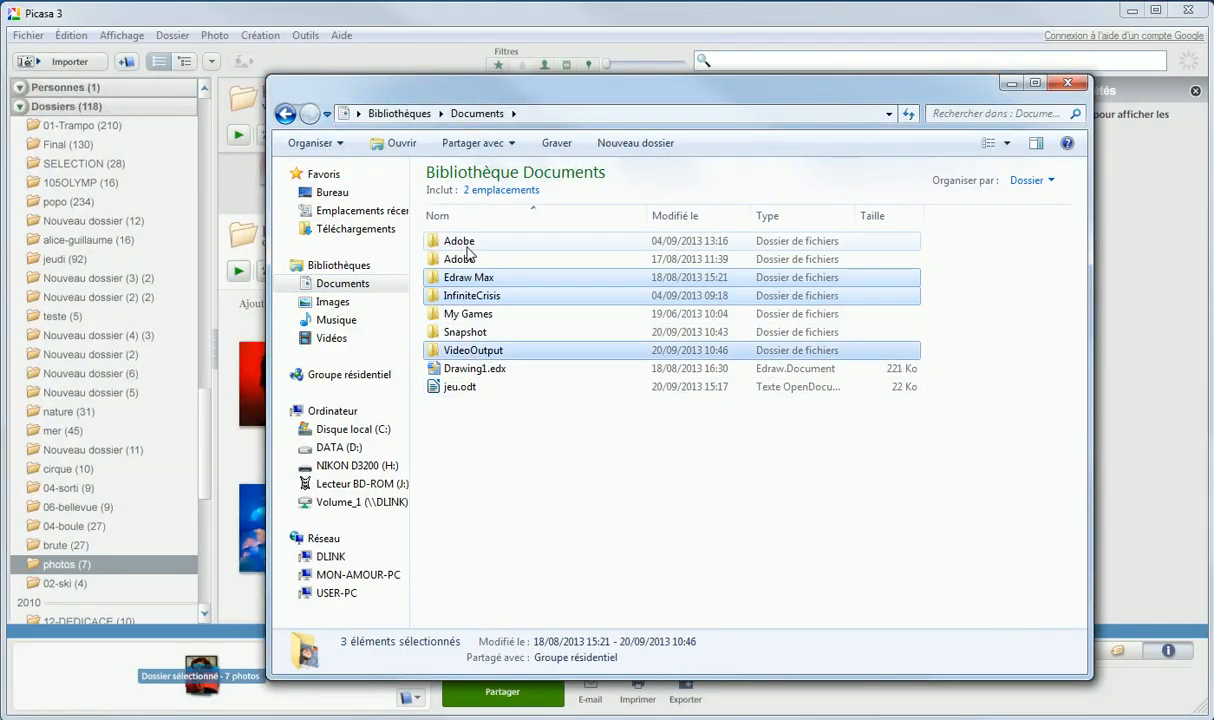
left_click(459, 241, "ctrl")
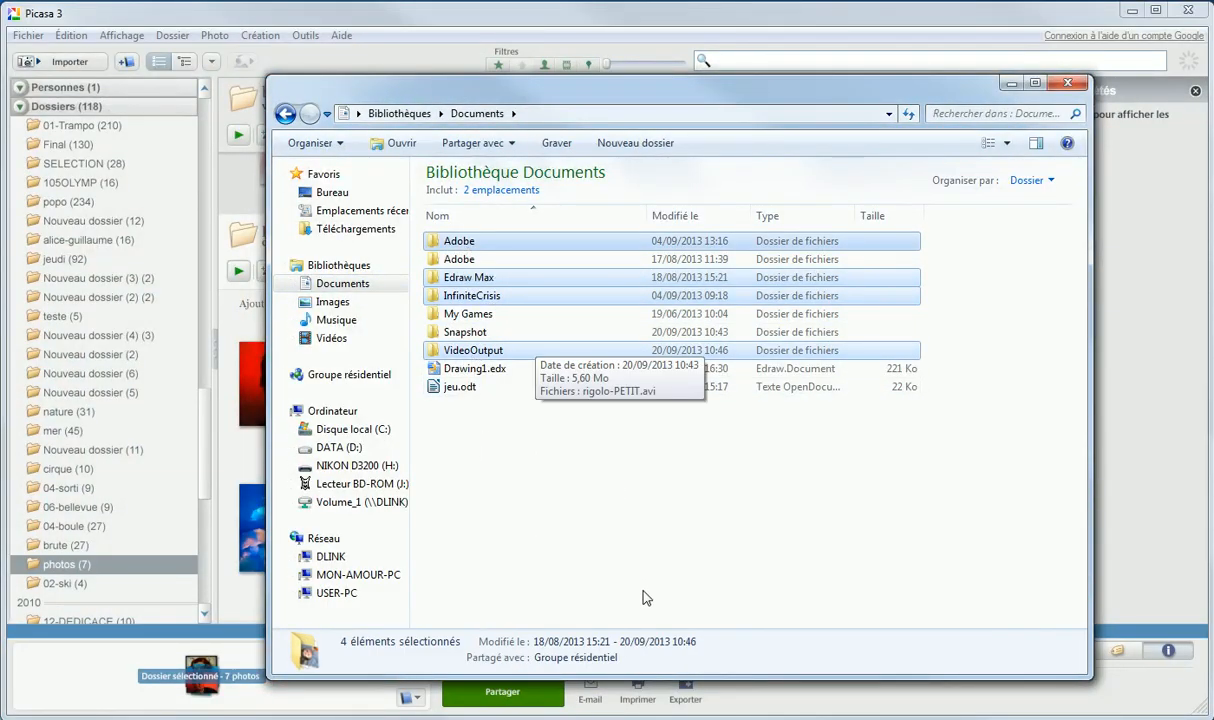
left_click(605, 550)
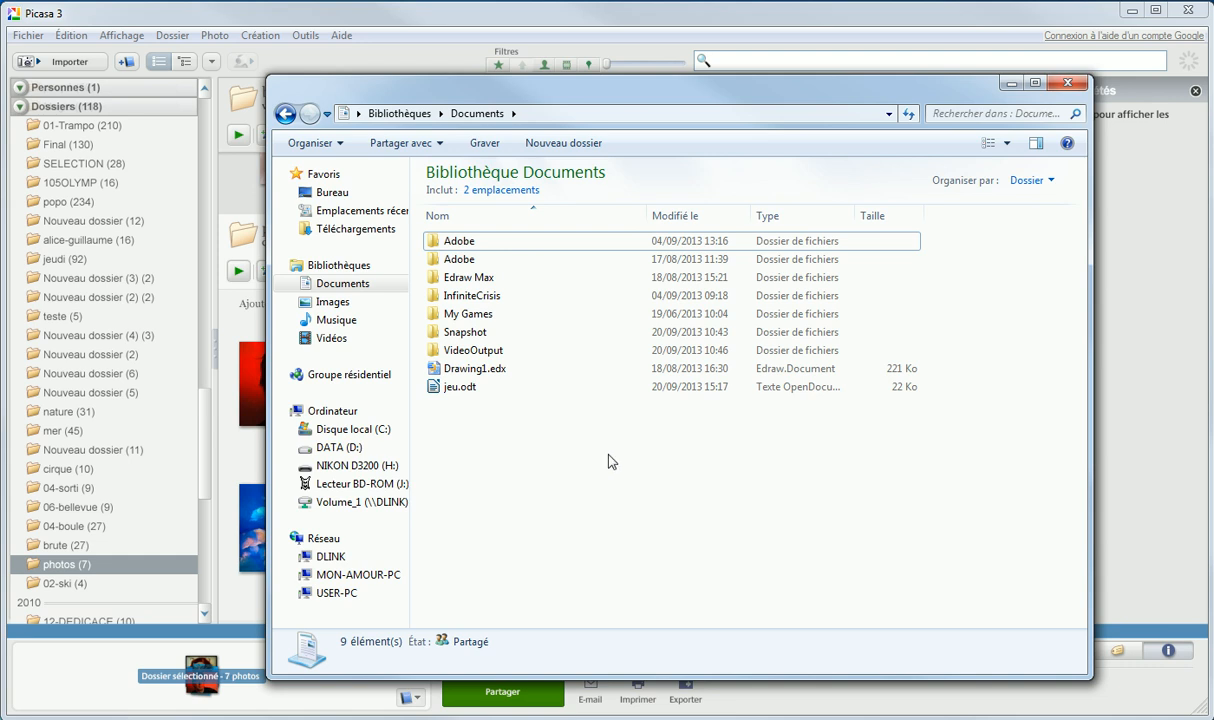
mouse_move(602, 121)
left_mouse_down()
mouse_move(561, 122)
mouse_move(600, 124)
left_mouse_up()
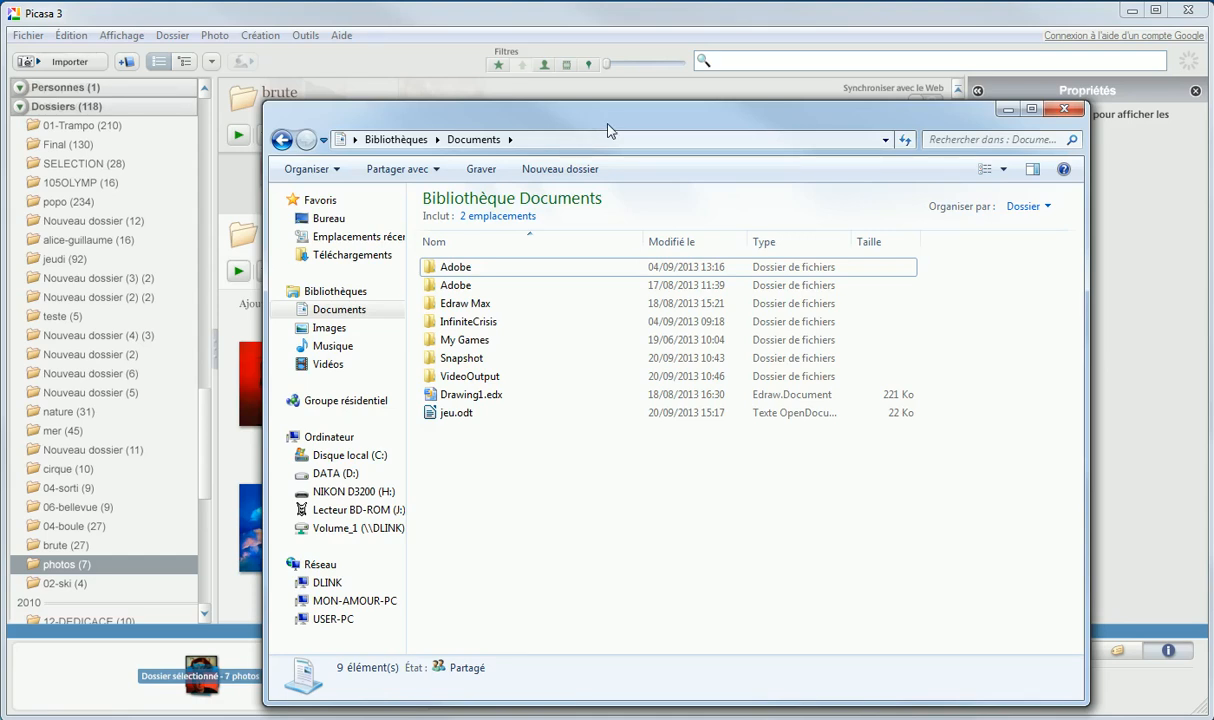
left_click_drag(571, 116, 551, 86)
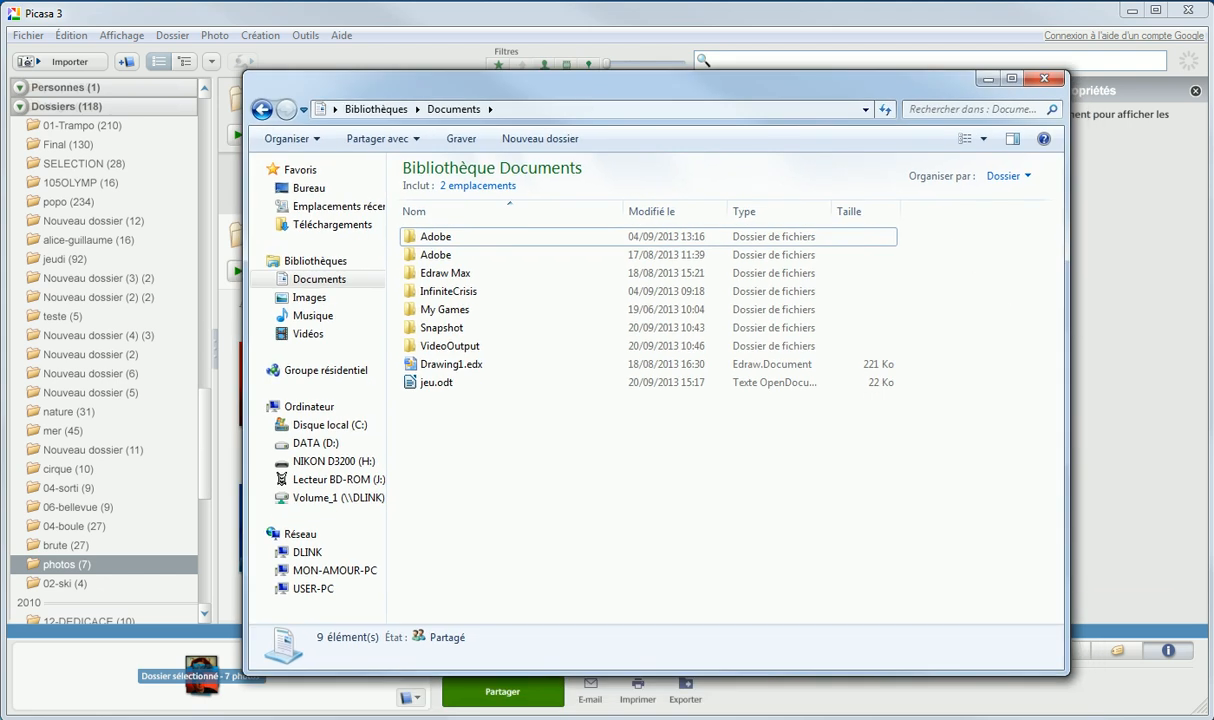